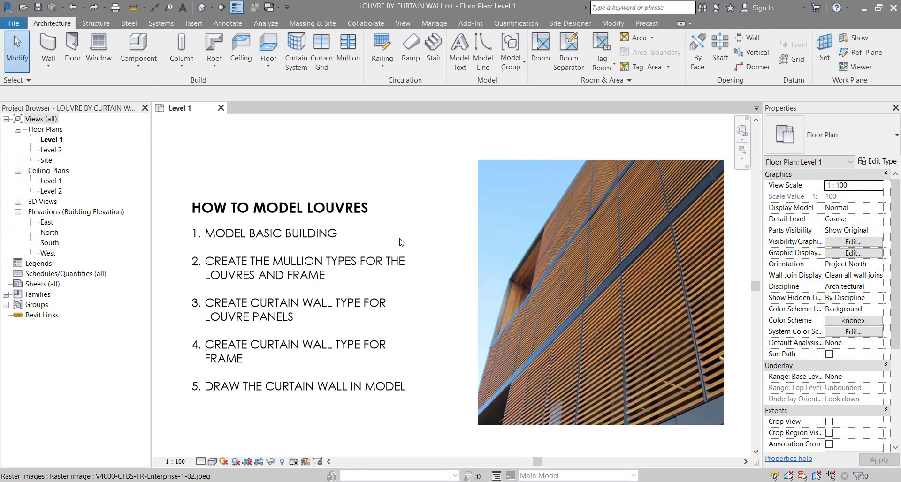
Zoom and pan the Level 1 plan onto the empty area between the elevation markers
{"action": "scroll", "coordinate": [452, 234], "scroll_direction": "down", "scroll_amount": 3}
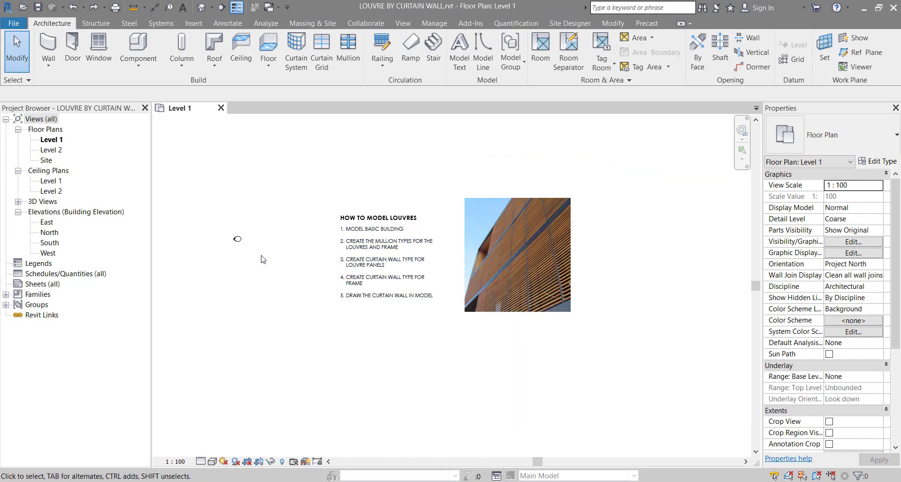
{"action": "middle_click_drag", "start_coordinate": [238, 240], "coordinate": [570, 282]}
{"action": "scroll", "coordinate": [384, 244], "scroll_direction": "up", "scroll_amount": 2}
{"action": "scroll", "coordinate": [383, 244], "scroll_direction": "up", "scroll_amount": 1}
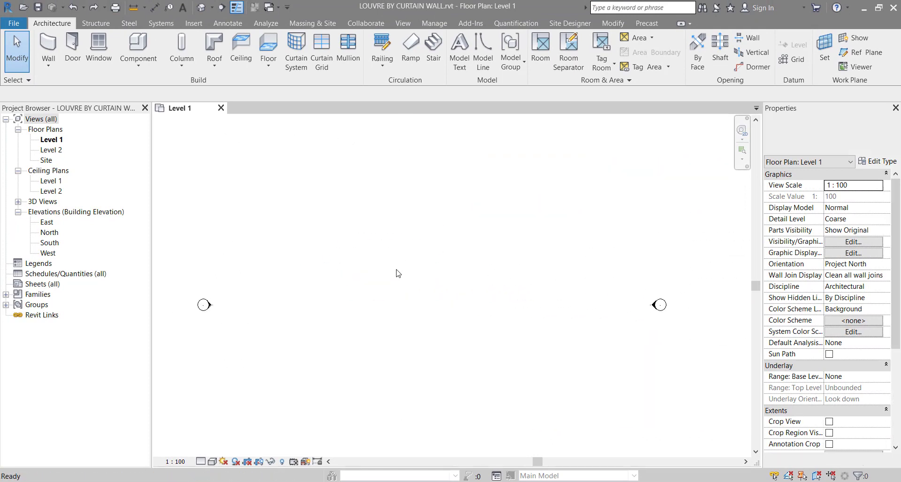
Draw left, top and right Generic 200mm walls up to Level 2, leaving the bottom open
{"action": "left_click", "coordinate": [48, 47]}
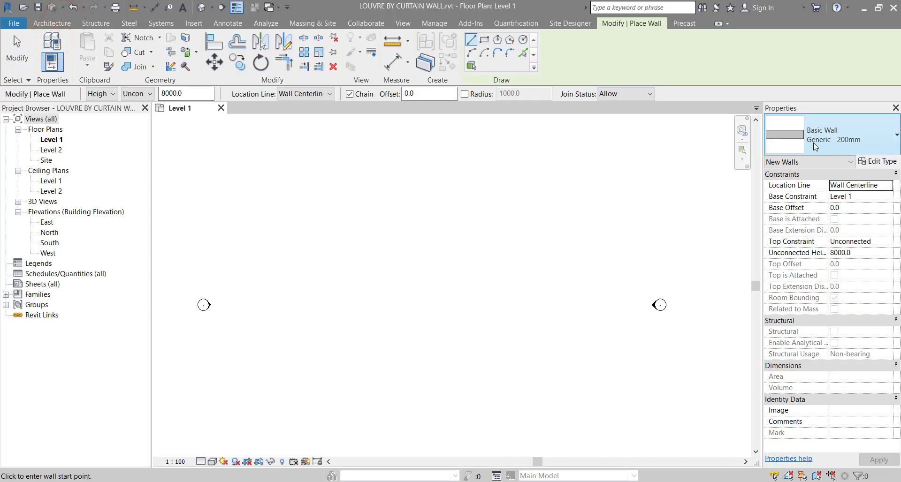
{"action": "left_click", "coordinate": [141, 93]}
{"action": "left_click", "coordinate": [141, 114]}
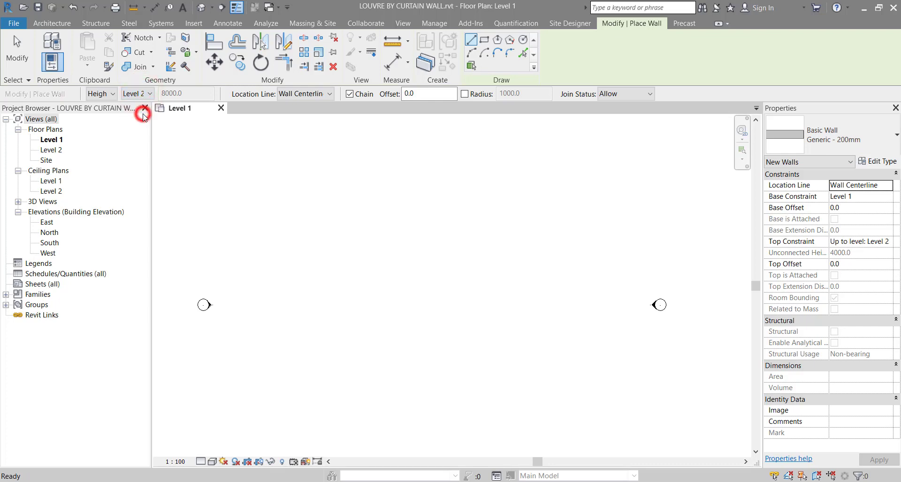
{"action": "left_click", "coordinate": [382, 361]}
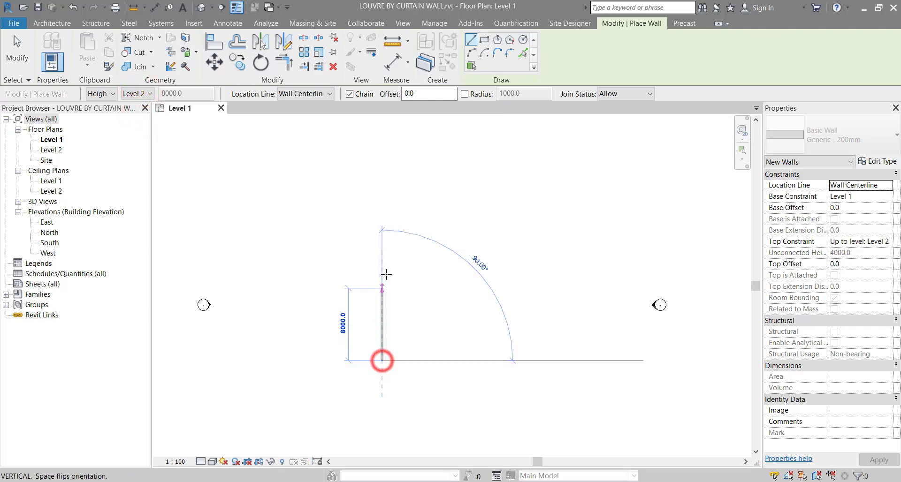
{"action": "left_click", "coordinate": [382, 243]}
{"action": "left_click", "coordinate": [454, 243]}
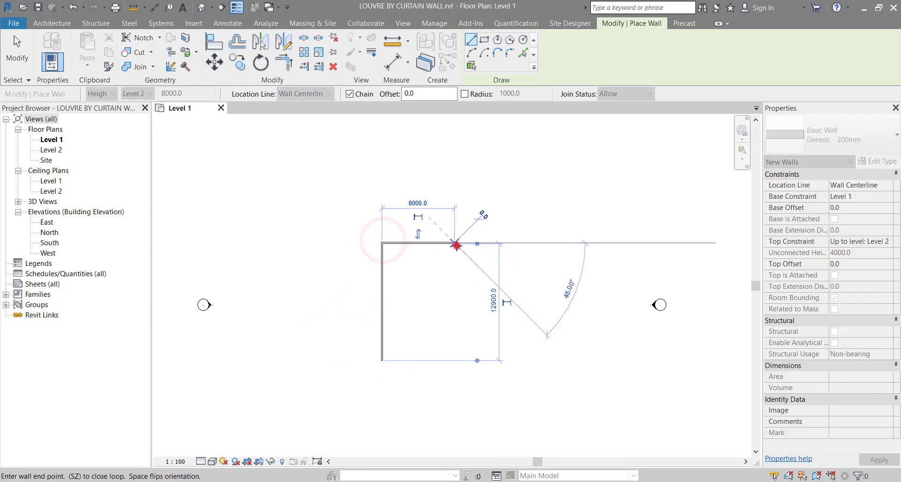
{"action": "left_click", "coordinate": [454, 360]}
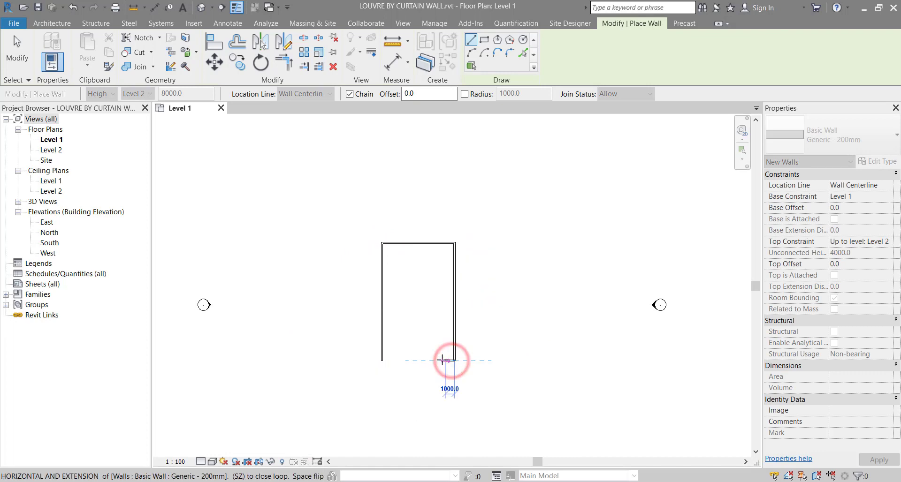
{"action": "key", "text": "Escape"}
{"action": "key", "text": "Escape"}
{"action": "scroll", "coordinate": [423, 357], "scroll_direction": "up", "scroll_amount": 4}
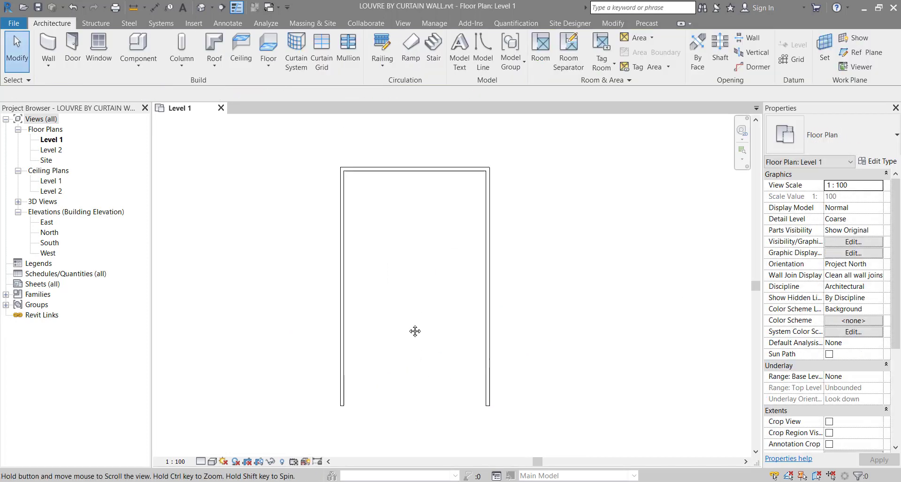
Sketch a rectangular Generic 150mm floor across the outer wall corners (8200 × 13100) and finish it
{"action": "left_click", "coordinate": [55, 22]}
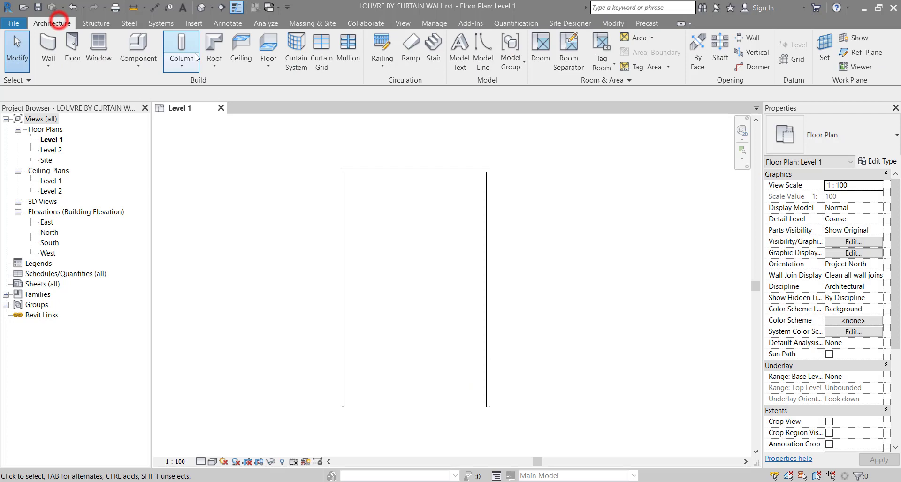
{"action": "left_click", "coordinate": [268, 46]}
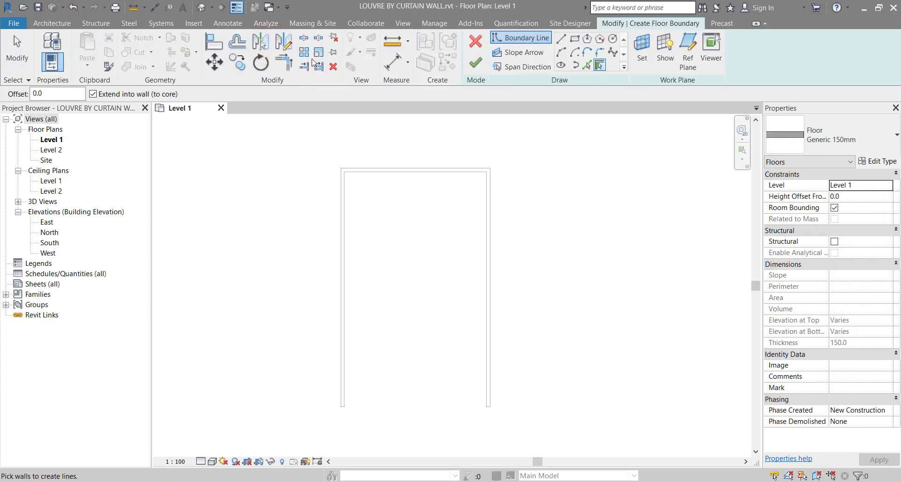
{"action": "left_click", "coordinate": [576, 41]}
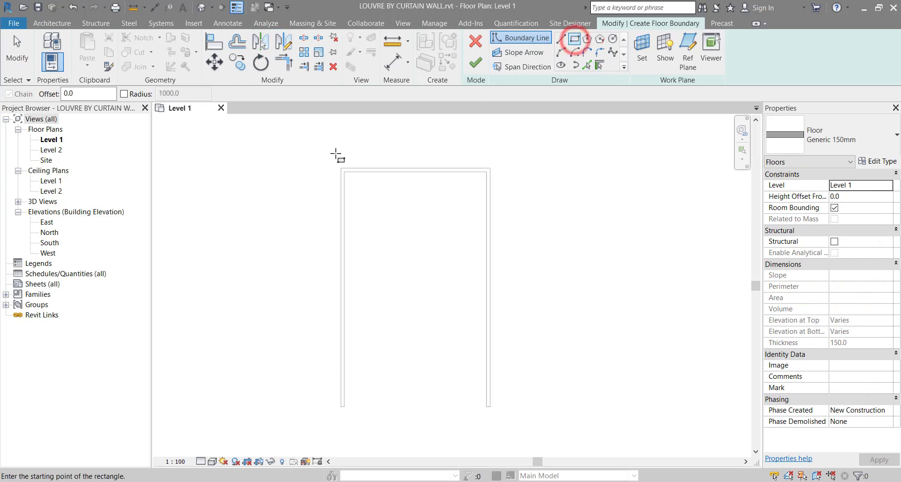
{"action": "left_click", "coordinate": [340, 166]}
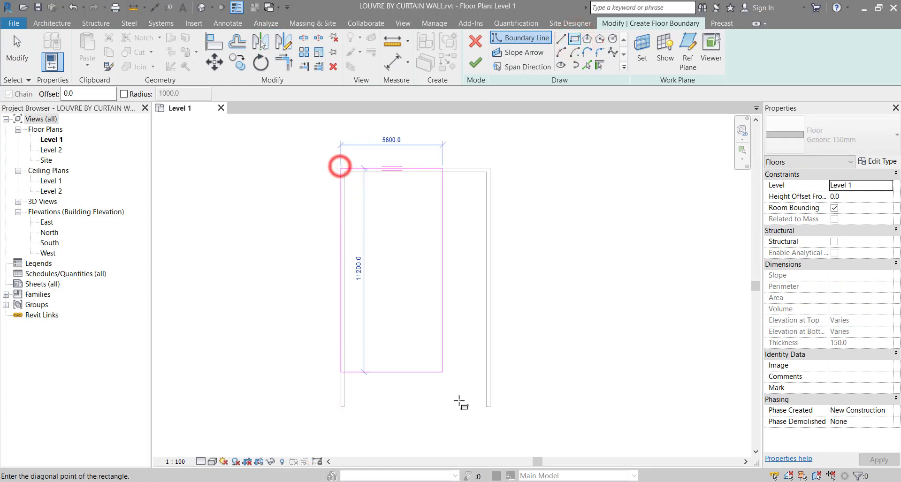
{"action": "left_click", "coordinate": [490, 408]}
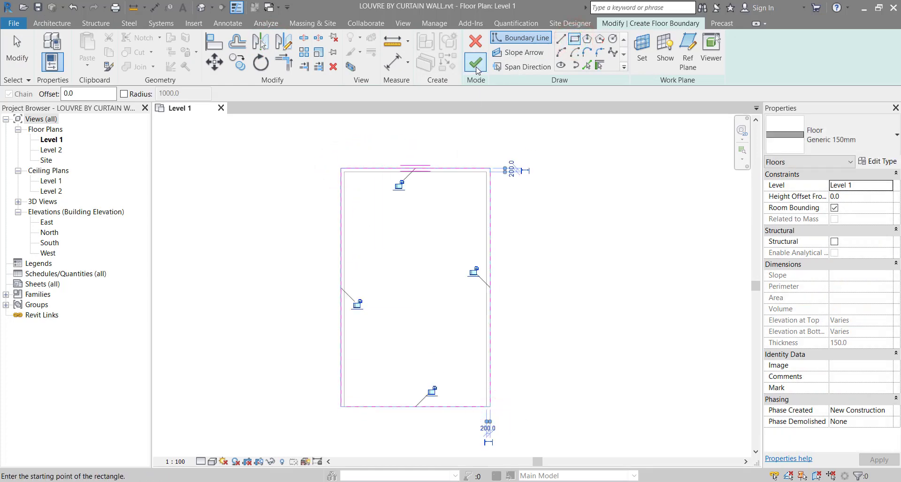
{"action": "left_click", "coordinate": [475, 63]}
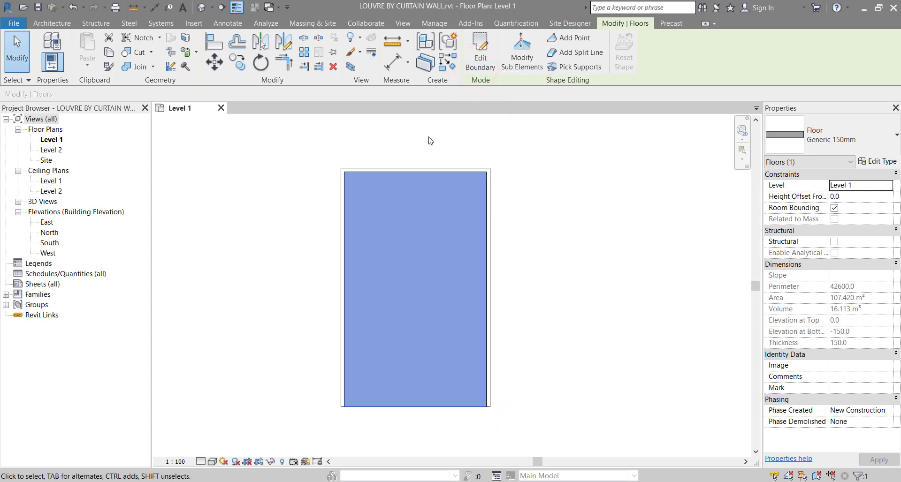
Create a flat, non-sloped roof on Level 2 from a rectangular footprint over the walls
{"action": "key", "text": "Escape"}
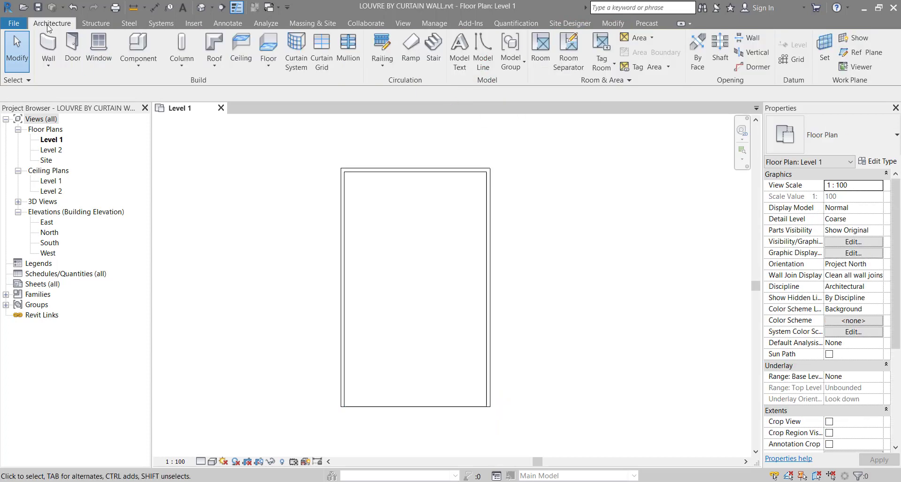
{"action": "left_click", "coordinate": [215, 43]}
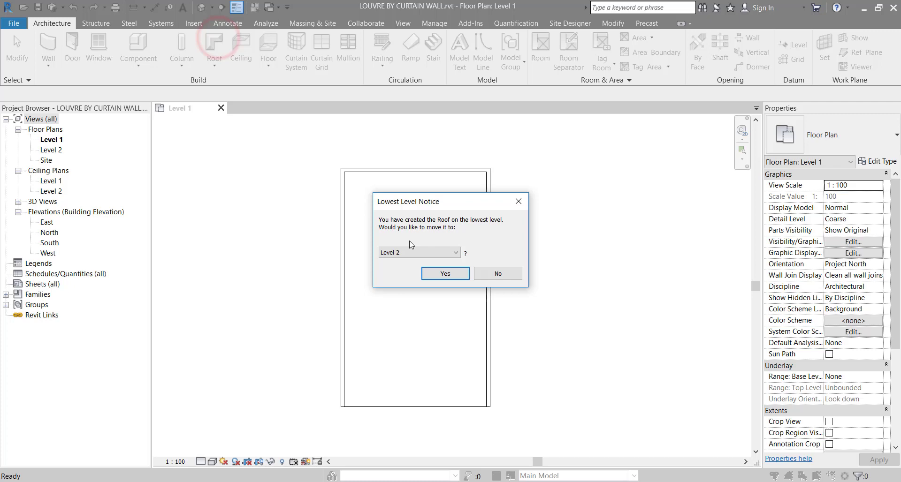
{"action": "left_click", "coordinate": [443, 276]}
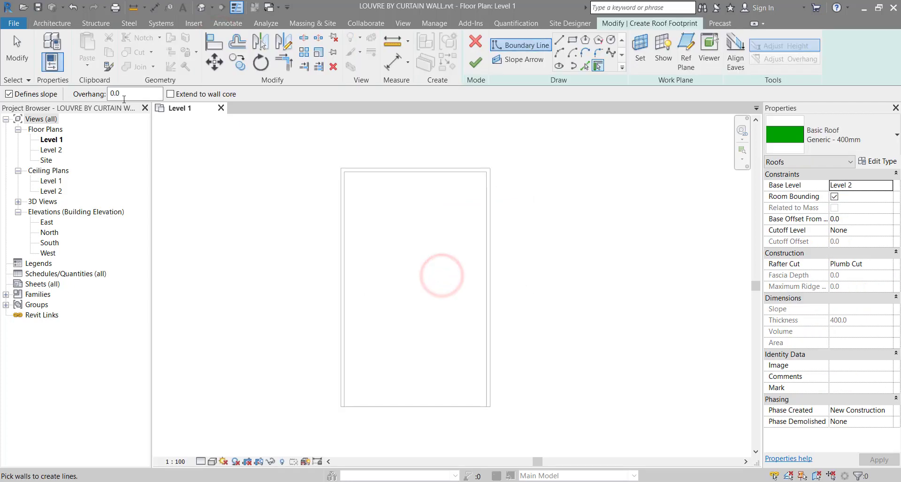
{"action": "left_click", "coordinate": [23, 95]}
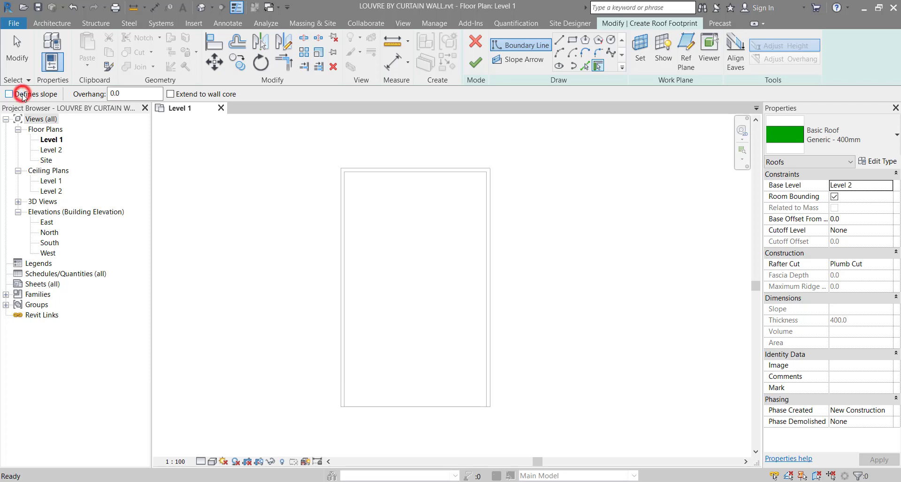
{"action": "left_click", "coordinate": [572, 40]}
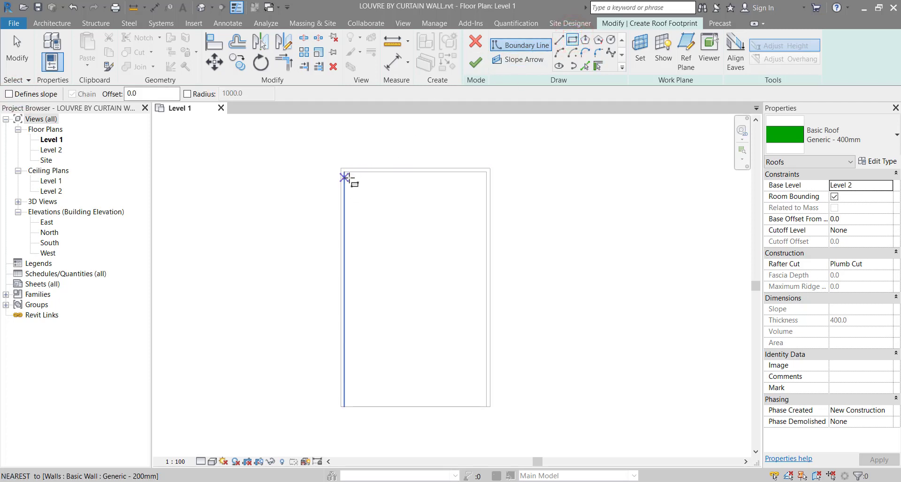
{"action": "left_click", "coordinate": [345, 174]}
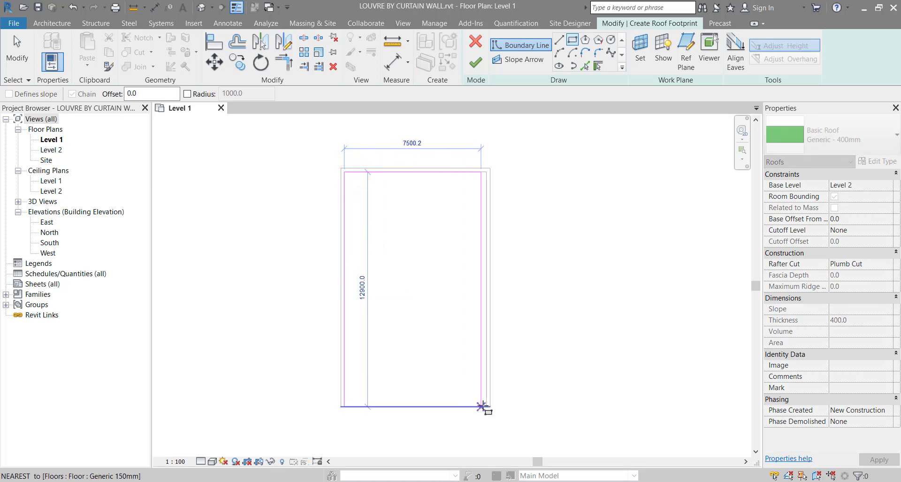
{"action": "left_click", "coordinate": [487, 406]}
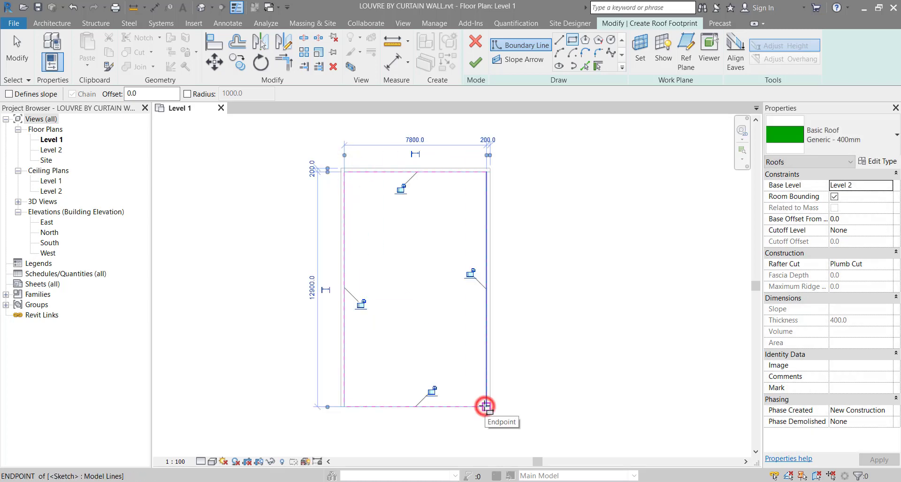
{"action": "left_click", "coordinate": [475, 63]}
Open the default 3D view and set the wall chain's Top Offset to 500
{"action": "left_click", "coordinate": [201, 7]}
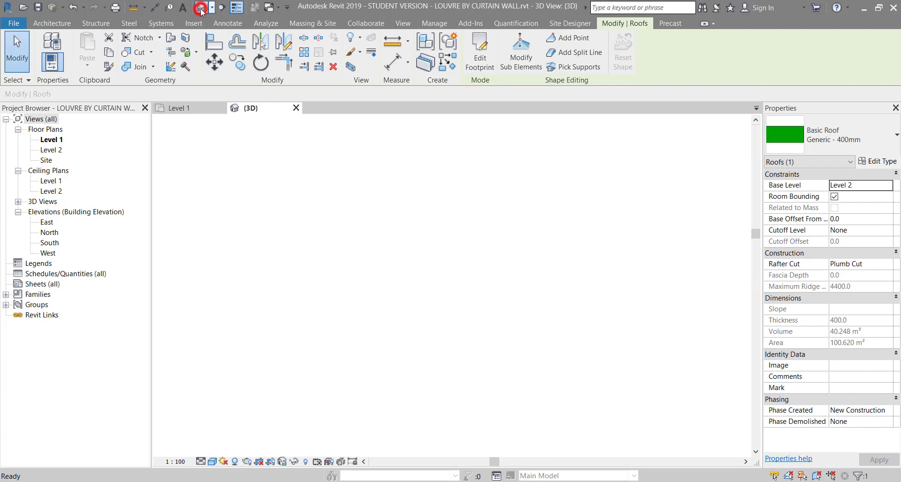
{"action": "scroll", "coordinate": [413, 311], "scroll_direction": "up", "scroll_amount": 3}
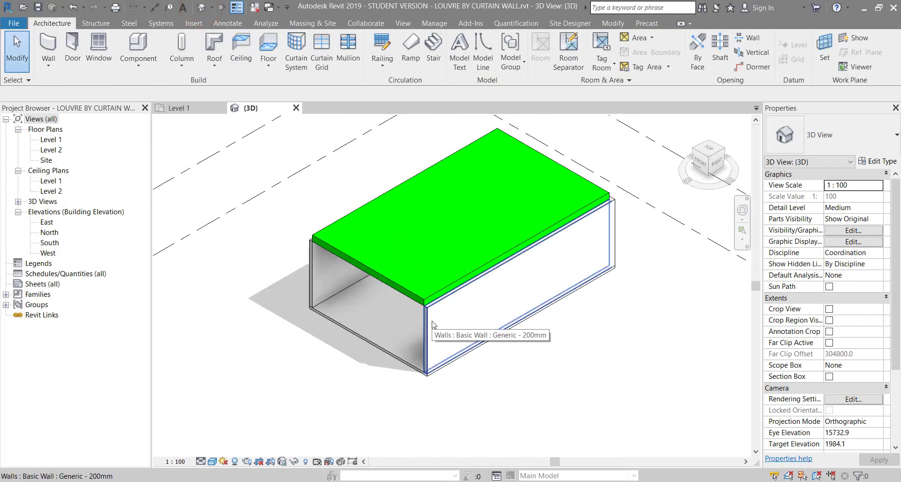
{"action": "key", "text": "Tab"}
{"action": "left_click", "coordinate": [428, 369]}
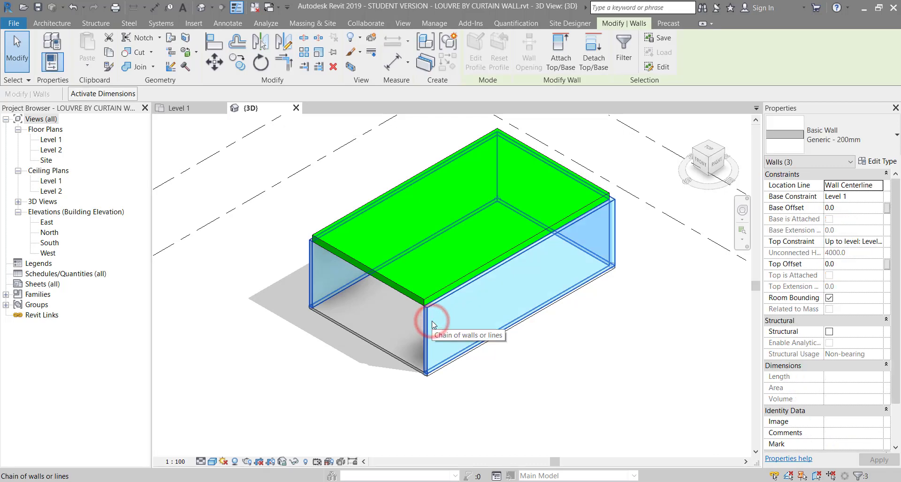
{"action": "left_click", "coordinate": [852, 266]}
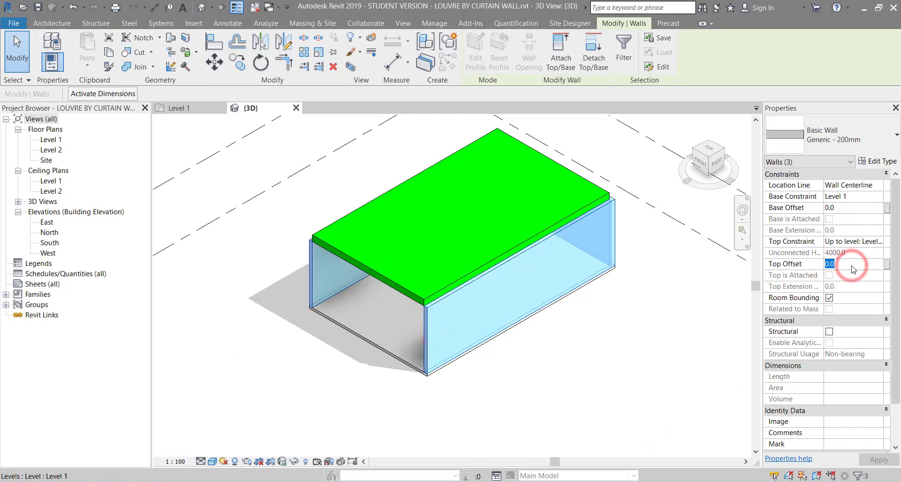
{"action": "type", "text": "500"}
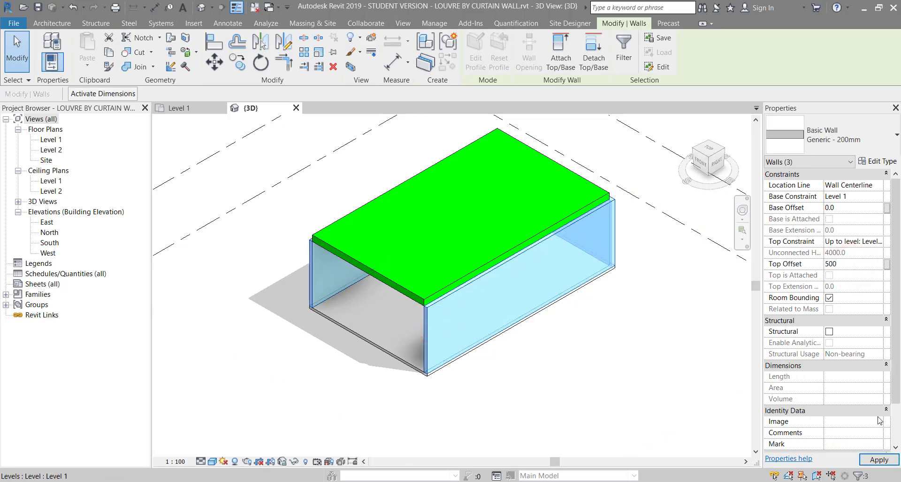
{"action": "left_click", "coordinate": [878, 460]}
{"action": "key", "text": "Escape"}
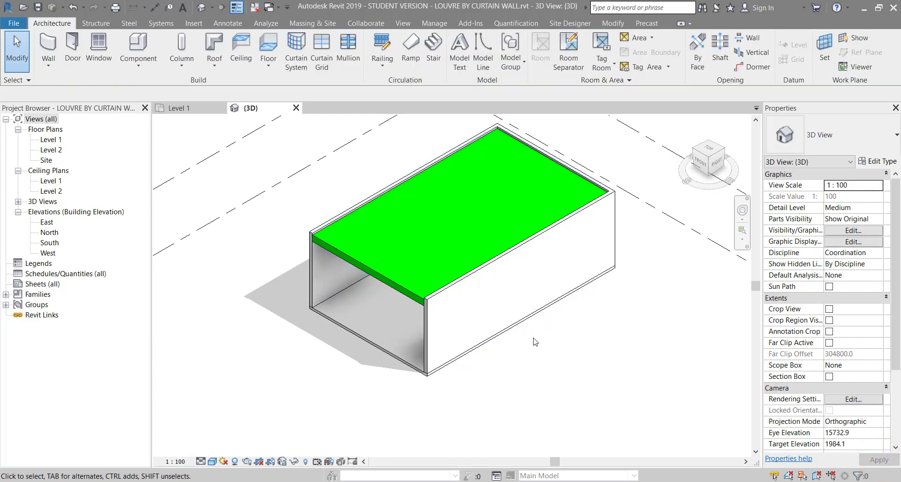
{"action": "scroll", "coordinate": [327, 296], "scroll_direction": "up", "scroll_amount": 2}
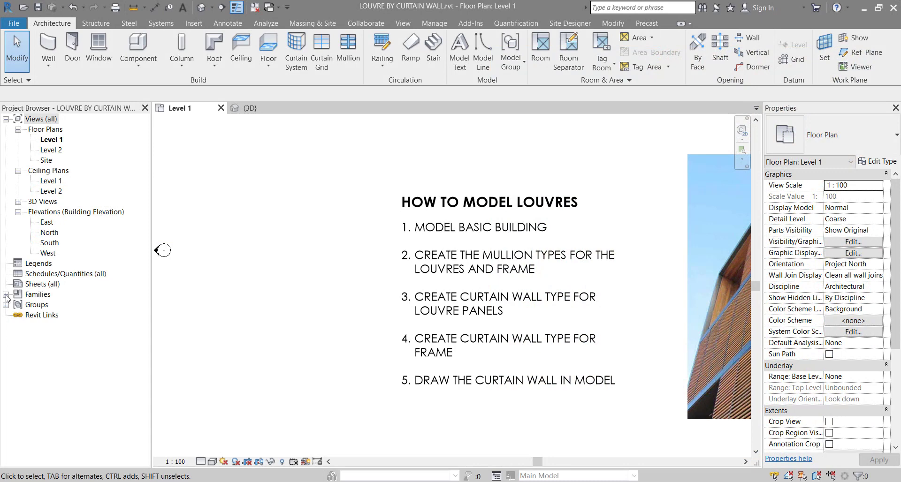
In the Project Browser, expand Curtain Wall Mullions > Rectangular Mullion and select 50 x 150mm
{"action": "left_click", "coordinate": [5, 295]}
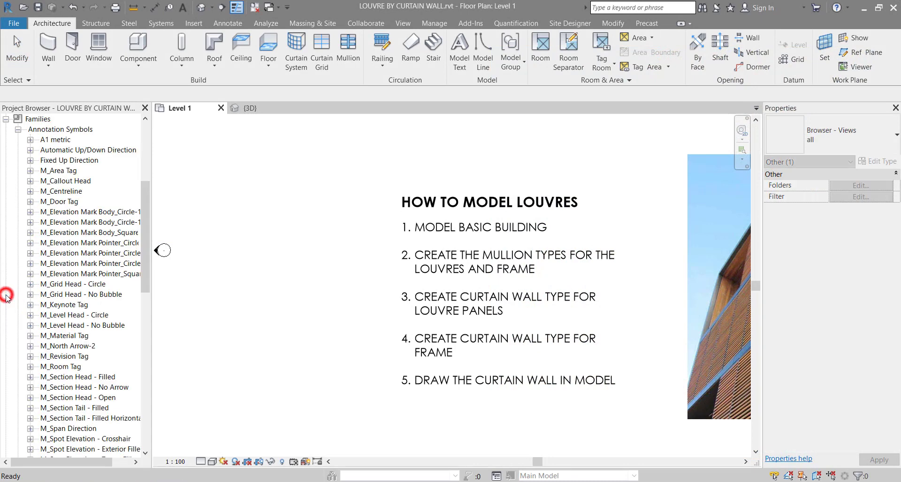
{"action": "left_click", "coordinate": [18, 131]}
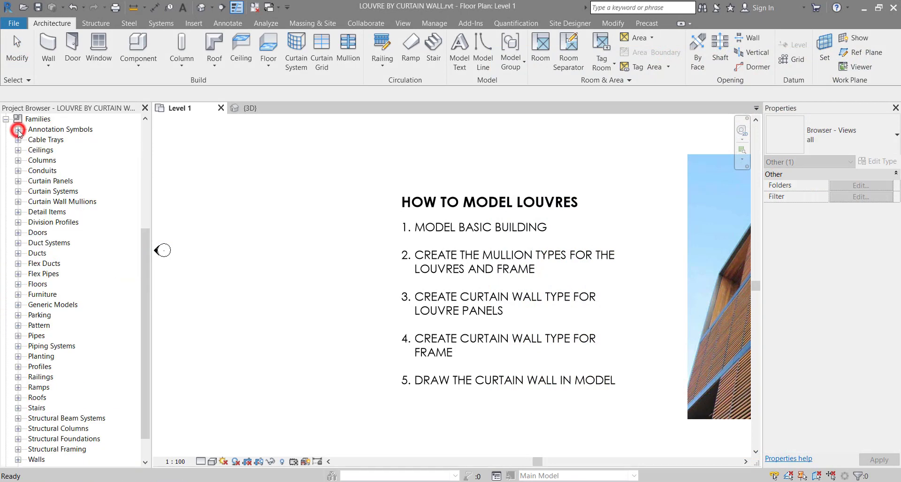
{"action": "left_click", "coordinate": [18, 202]}
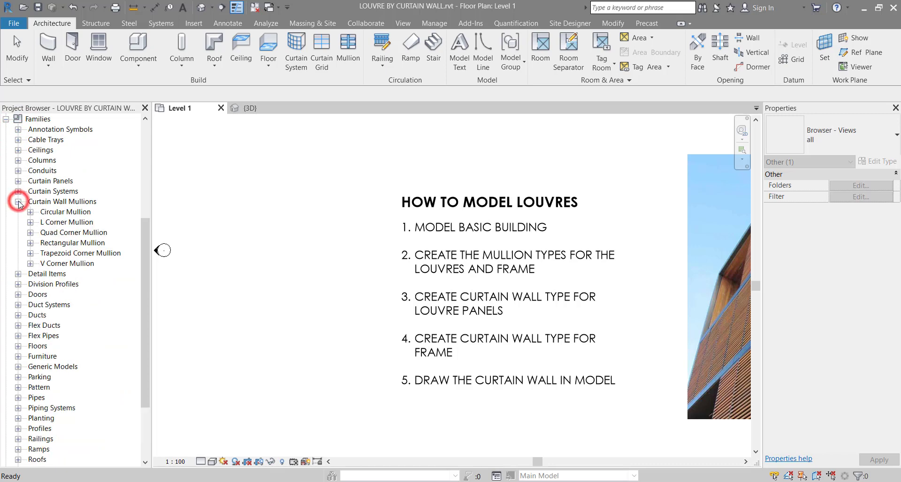
{"action": "left_click", "coordinate": [30, 243]}
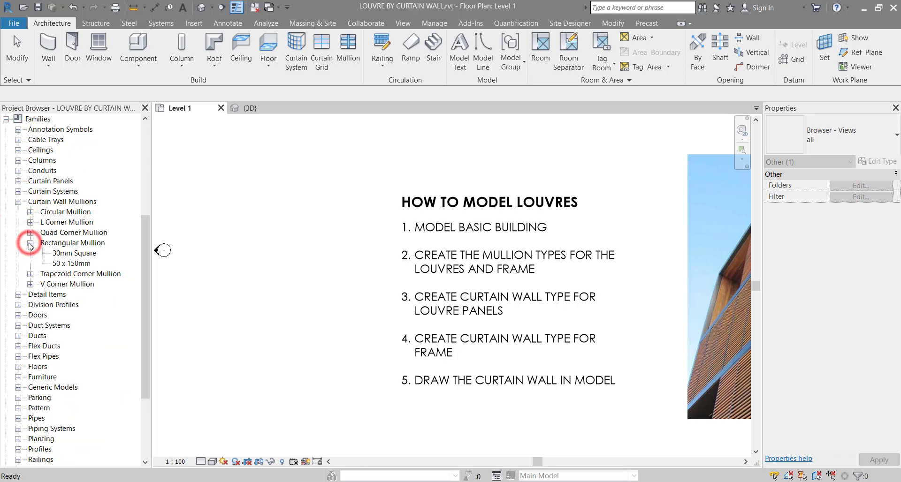
{"action": "left_click", "coordinate": [68, 264]}
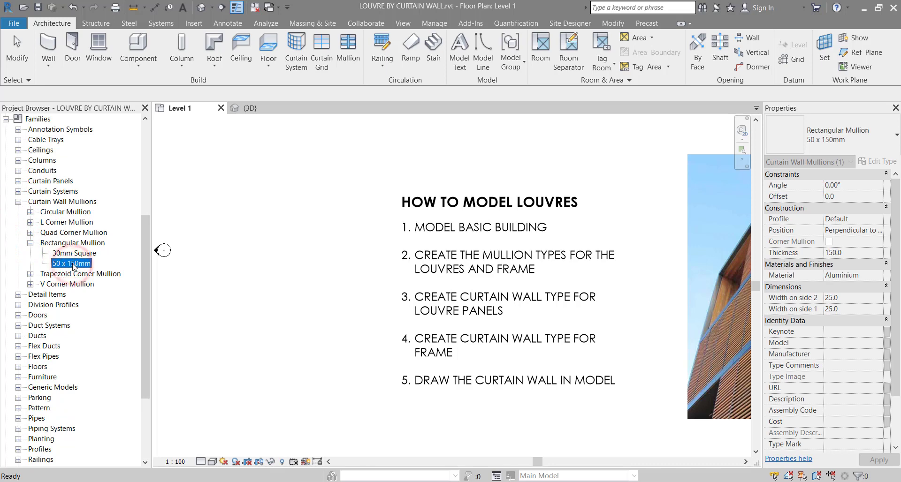
Duplicate the 50 x 150mm type and rename the copy 'Louvre - 10 x 100mm'
{"action": "right_click", "coordinate": [86, 265]}
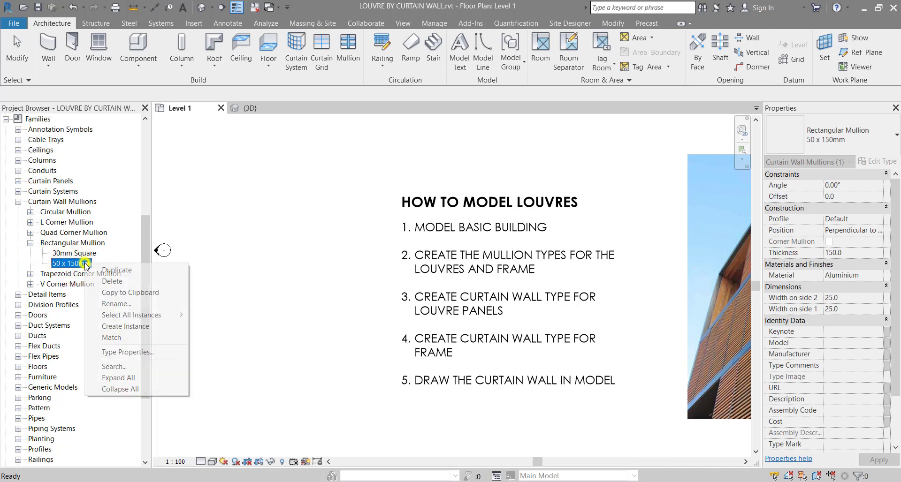
{"action": "left_click", "coordinate": [116, 271]}
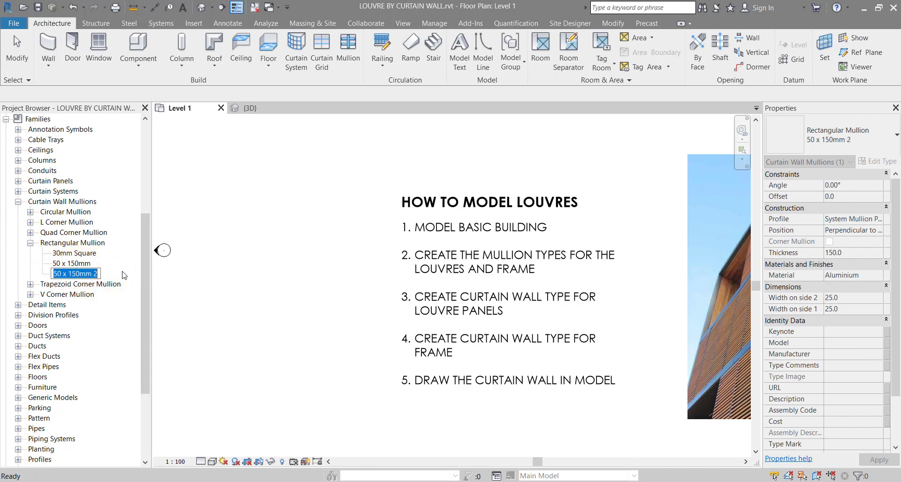
{"action": "key", "text": "End"}
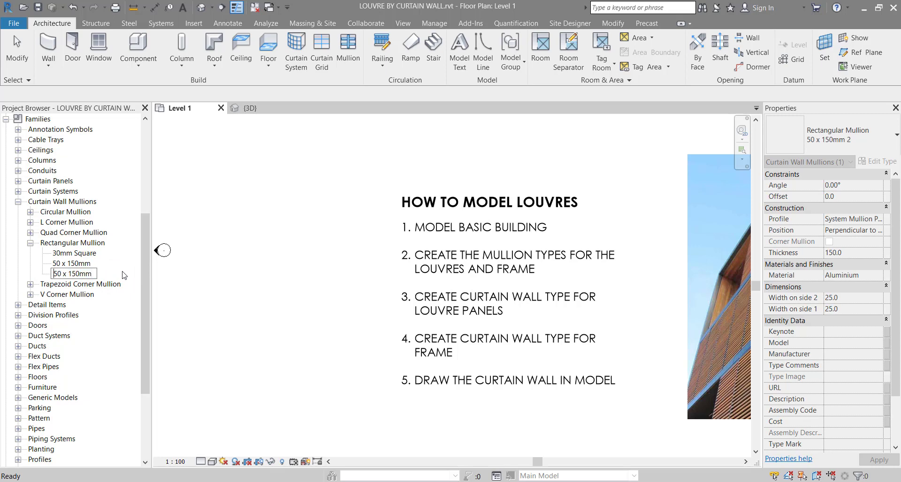
{"action": "key", "text": "Home"}
{"action": "type", "text": "Louvre -"}
{"action": "key", "text": "Return"}
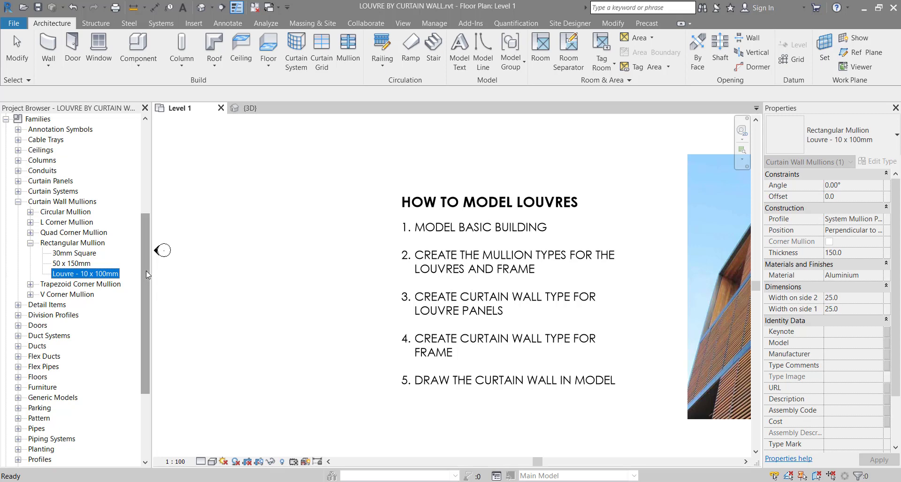
{"action": "double_click", "coordinate": [106, 274]}
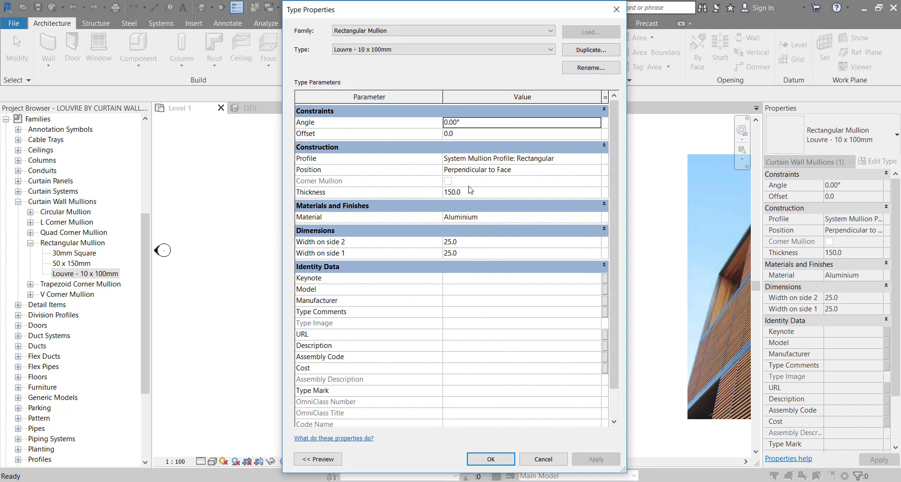
Set the louvre mullion's material to Cherry, found by searching 'wood'
{"action": "left_click", "coordinate": [597, 217]}
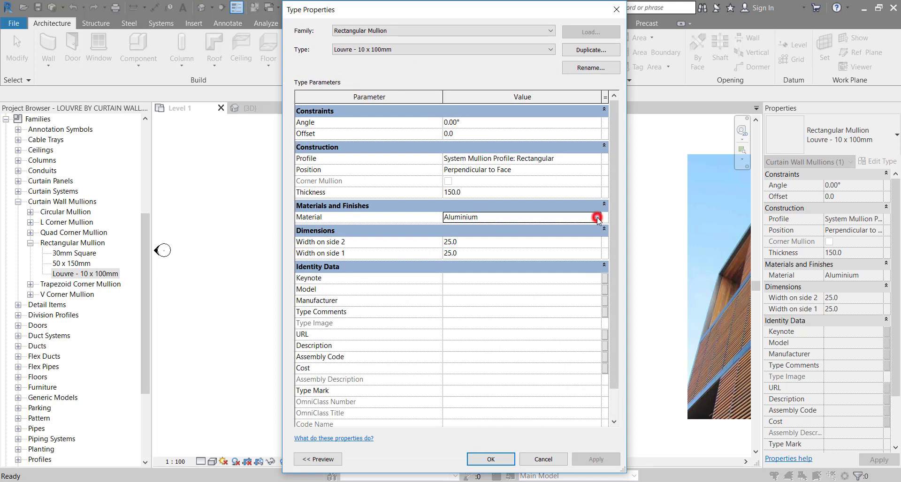
{"action": "left_click", "coordinate": [598, 216]}
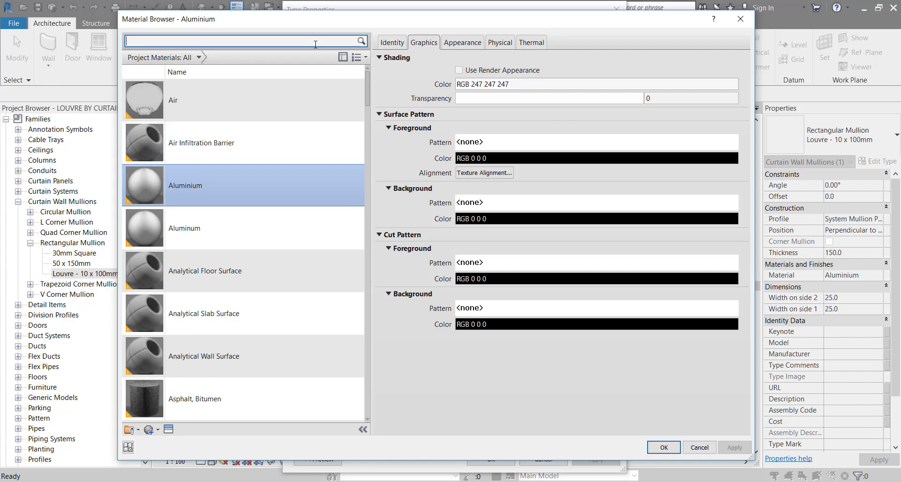
{"action": "left_click", "coordinate": [317, 47]}
{"action": "type", "text": "wood"}
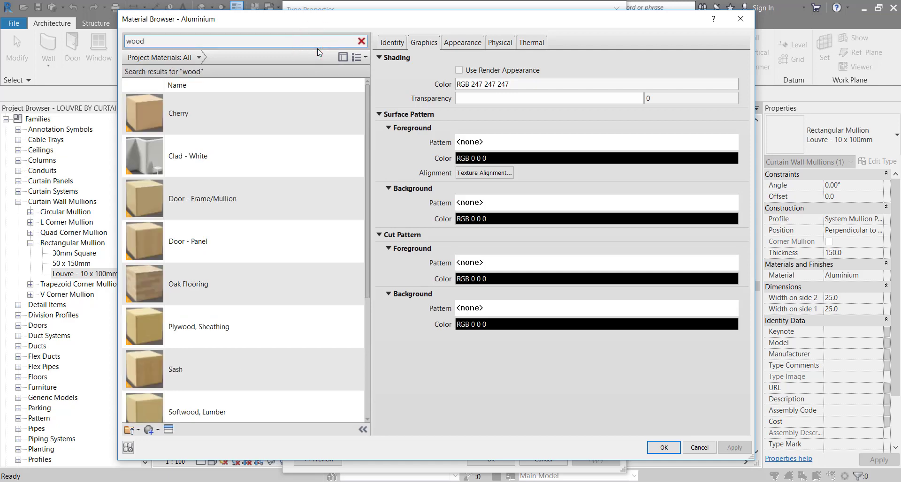
{"action": "left_click", "coordinate": [202, 117]}
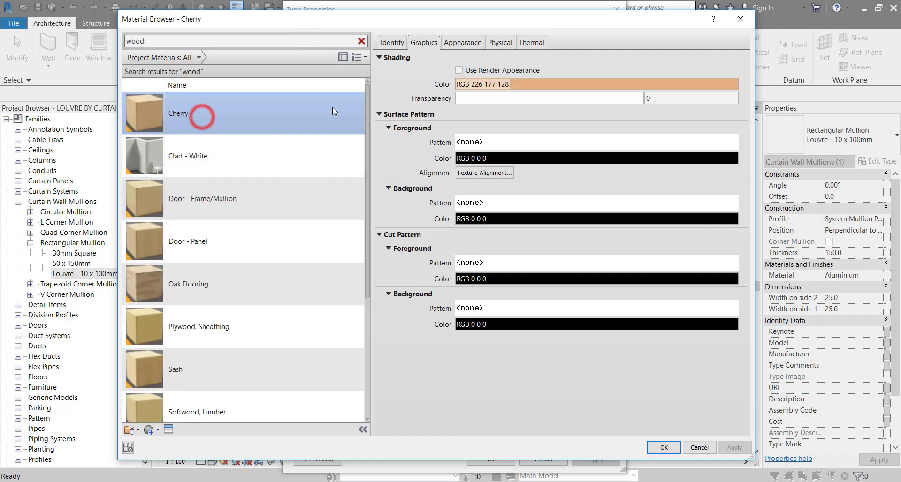
{"action": "left_click", "coordinate": [663, 447]}
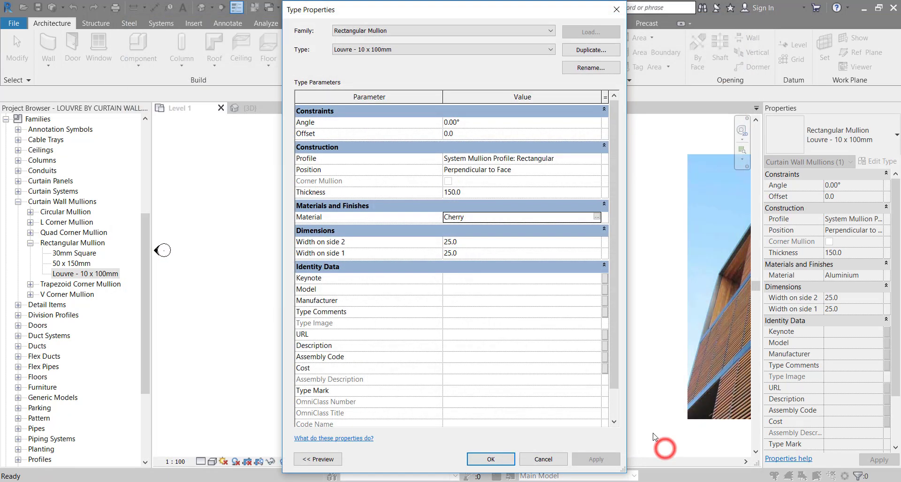
Set both side widths to 5 and thickness to 100, then apply with OK
{"action": "left_click", "coordinate": [472, 244]}
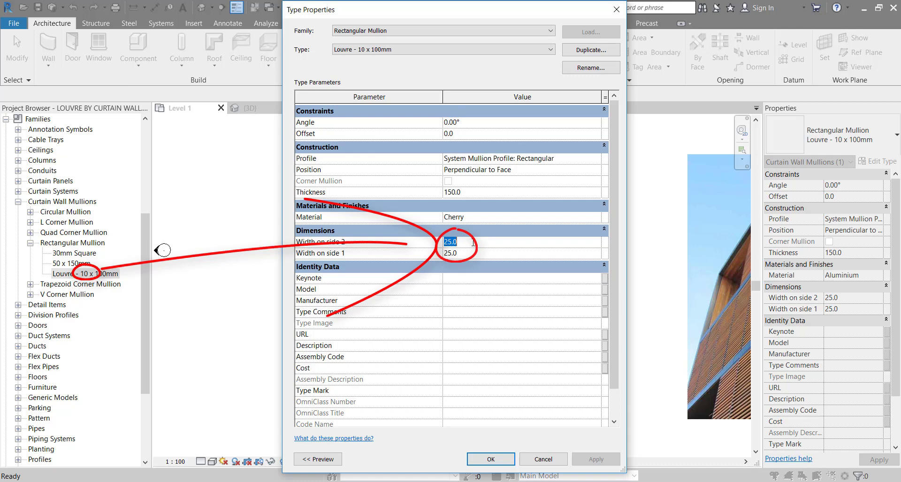
{"action": "type", "text": "5"}
{"action": "key", "text": "Tab"}
{"action": "type", "text": "5"}
{"action": "key", "text": "Tab"}
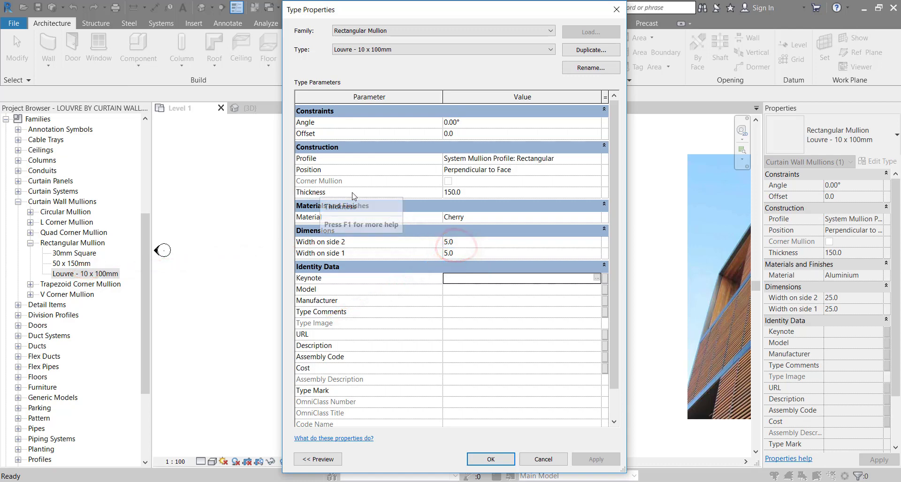
{"action": "left_click", "coordinate": [471, 194]}
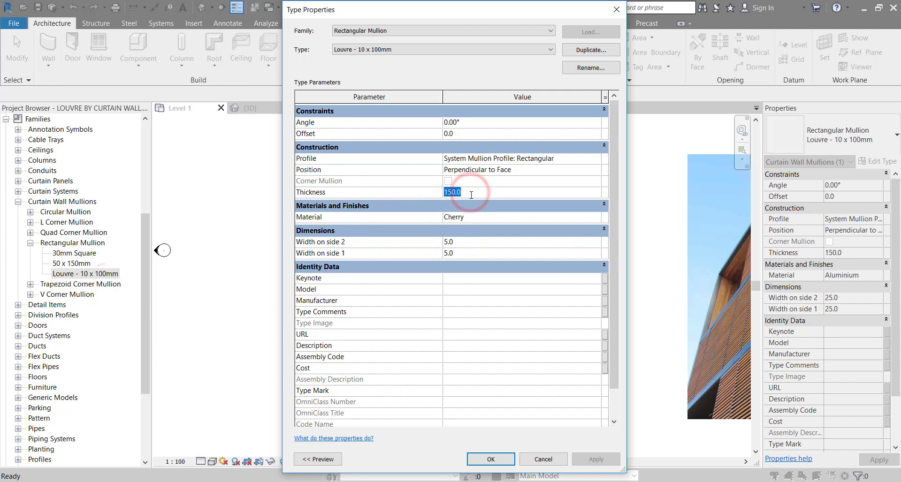
{"action": "type", "text": "10"}
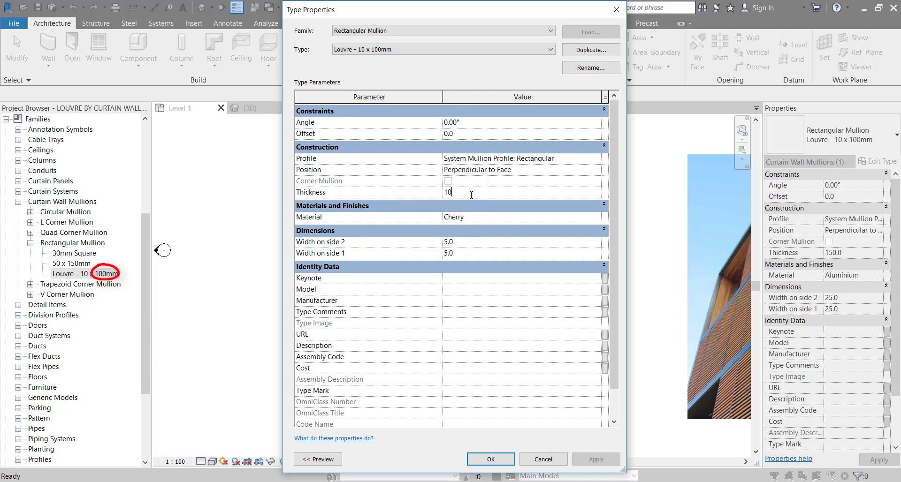
{"action": "type", "text": "0"}
{"action": "key", "text": "Tab"}
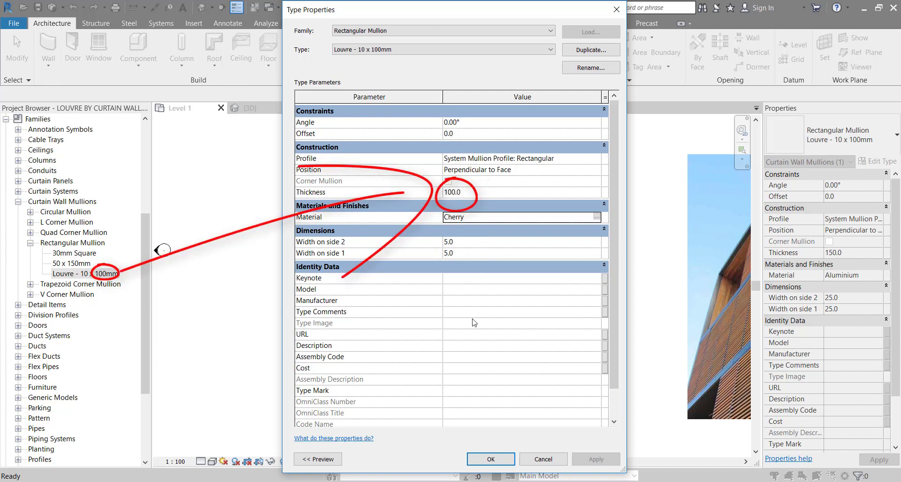
{"action": "left_click", "coordinate": [488, 461]}
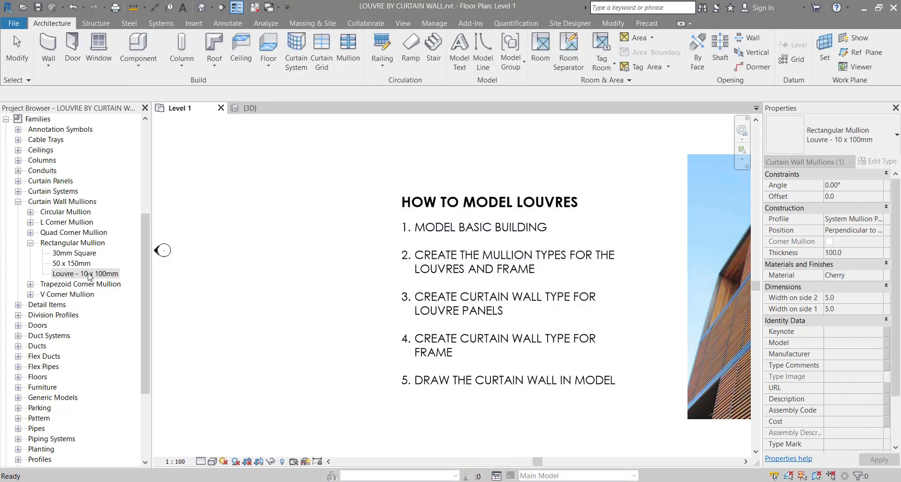
Duplicate the 50 x 150mm mullion type and rename it 'Frame - 50 x 150mm'
{"action": "left_click", "coordinate": [72, 264]}
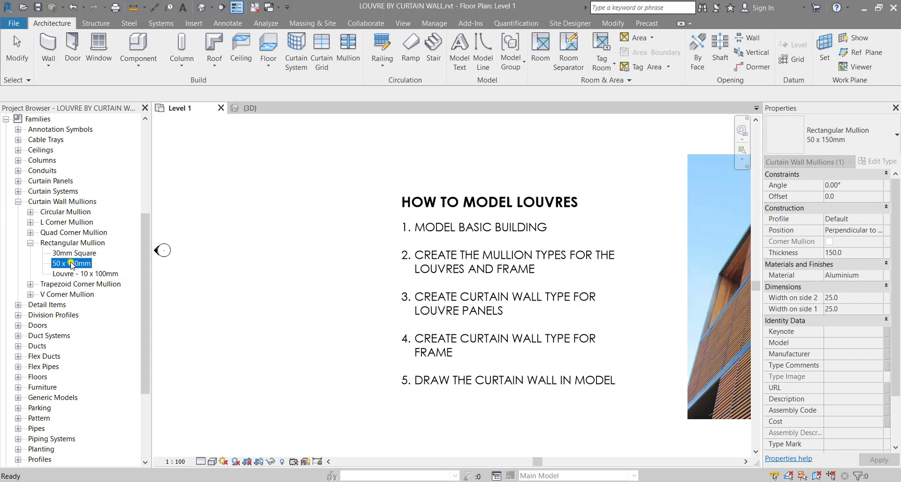
{"action": "right_click", "coordinate": [72, 264]}
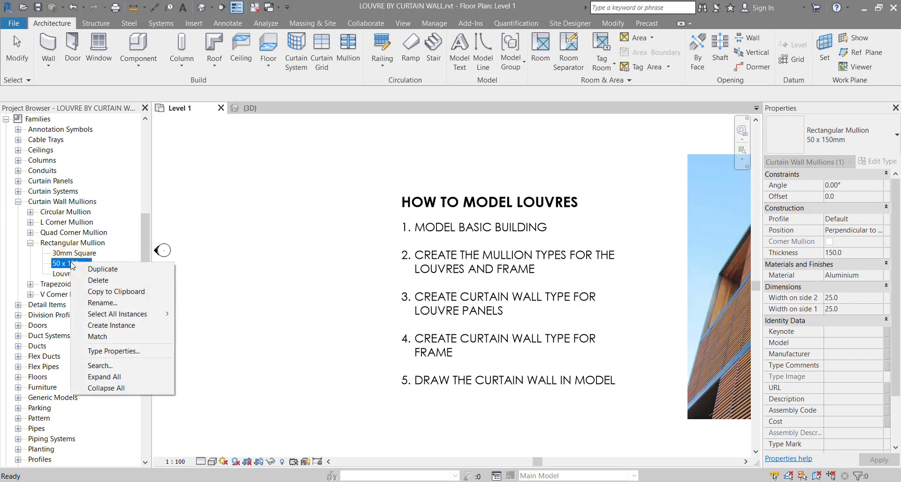
{"action": "left_click", "coordinate": [140, 270]}
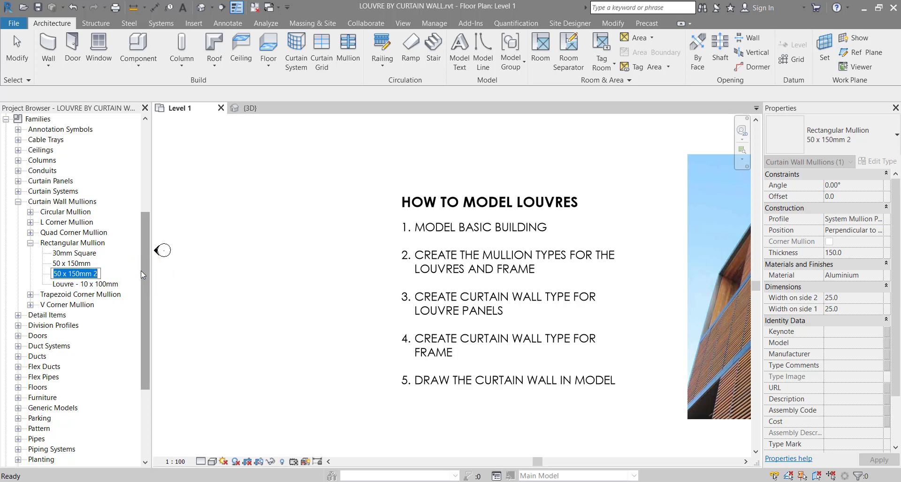
{"action": "key", "text": "End"}
{"action": "key", "text": "BackSpace"}
{"action": "key", "text": "BackSpace"}
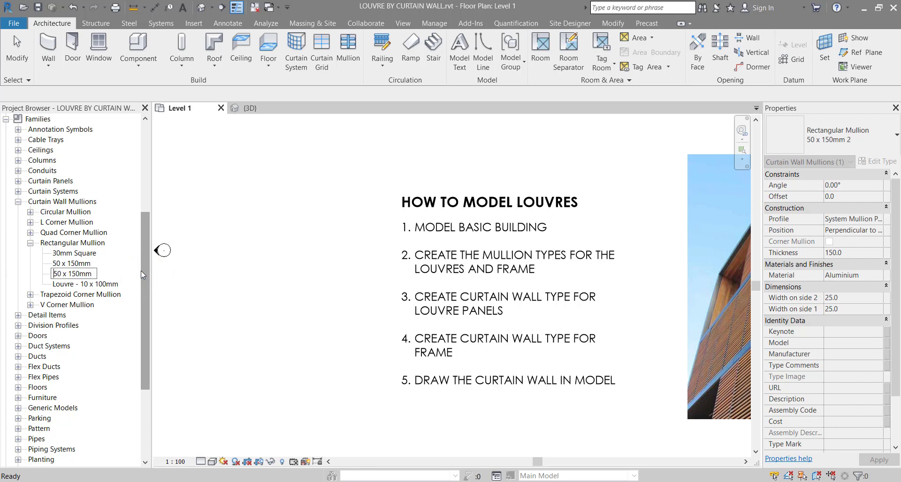
{"action": "type", "text": "Frame -"}
{"action": "key", "text": "Return"}
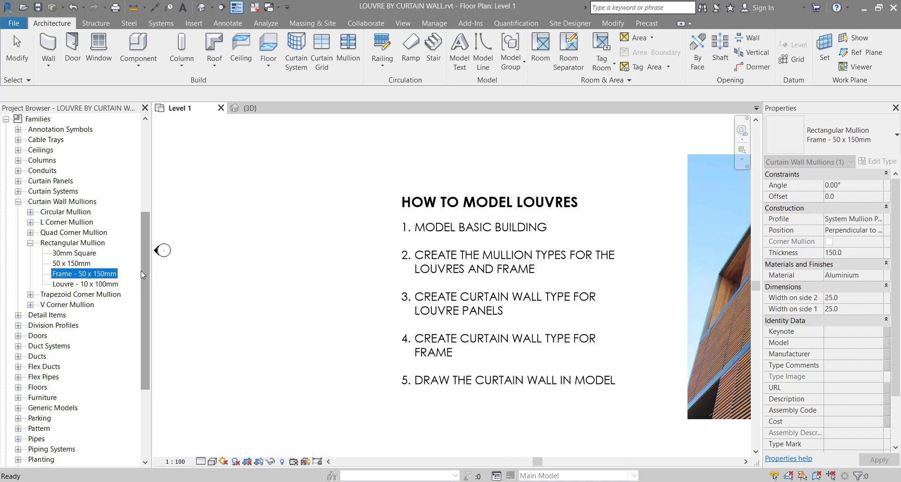
{"action": "double_click", "coordinate": [112, 274]}
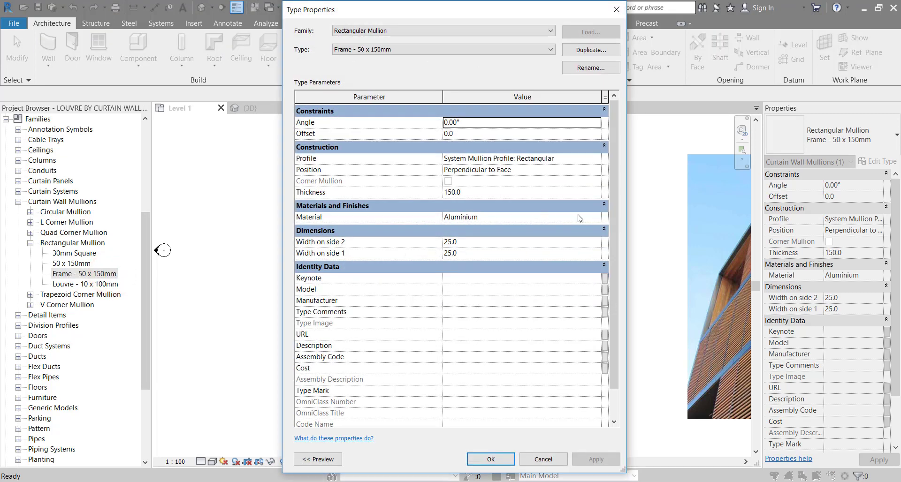
Give the frame mullion Iron, Ductile material using its render appearance, and confirm
{"action": "left_click", "coordinate": [599, 219]}
{"action": "left_click", "coordinate": [599, 219]}
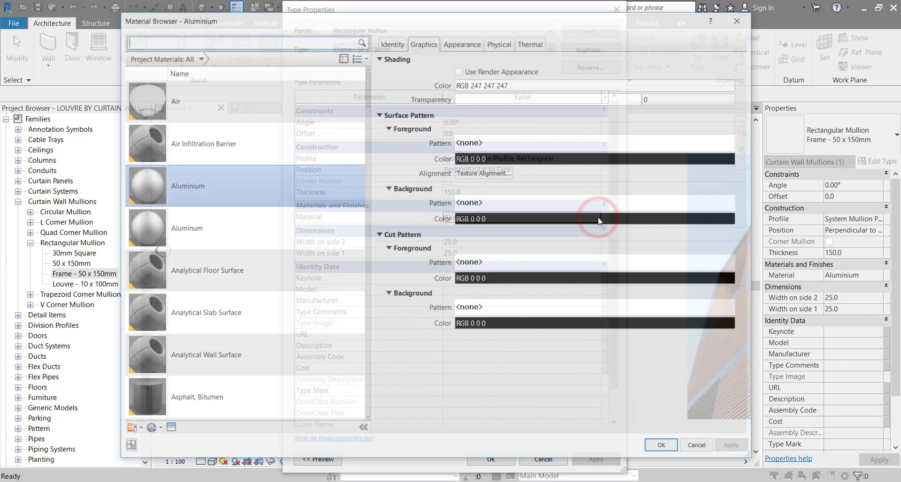
{"action": "left_click", "coordinate": [271, 45]}
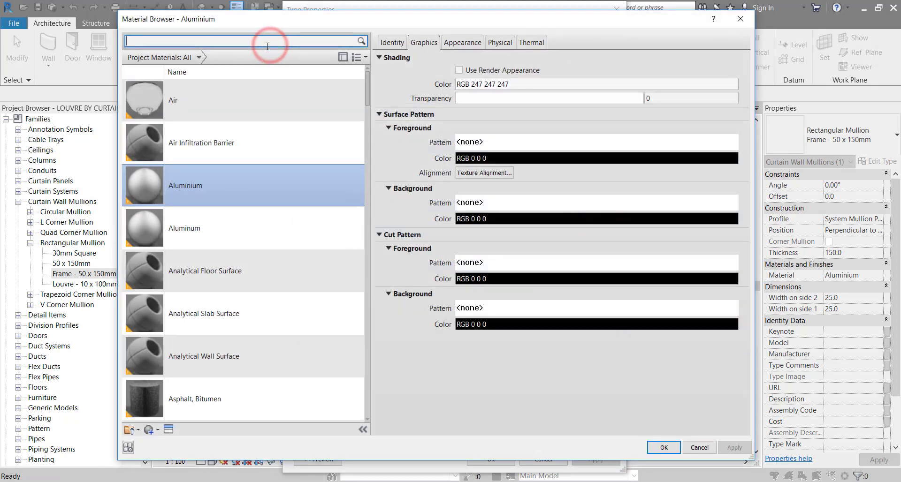
{"action": "type", "text": "grey"}
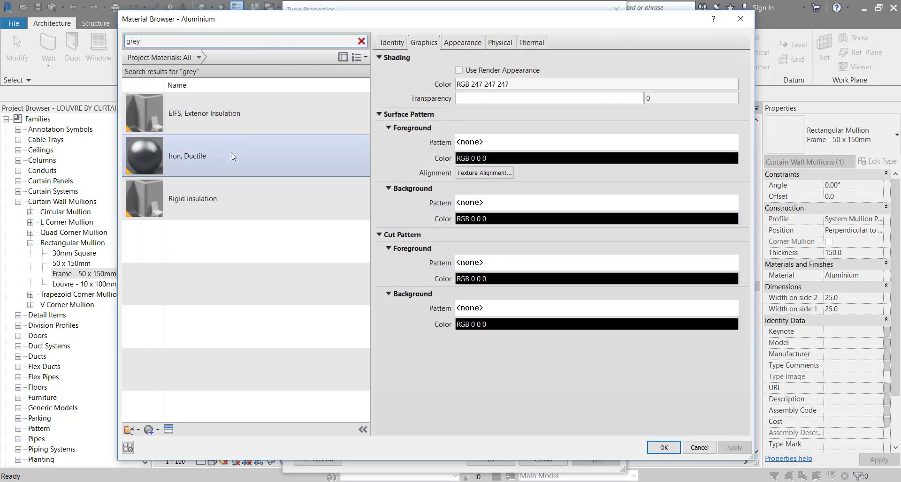
{"action": "left_click", "coordinate": [211, 155]}
{"action": "left_click", "coordinate": [459, 70]}
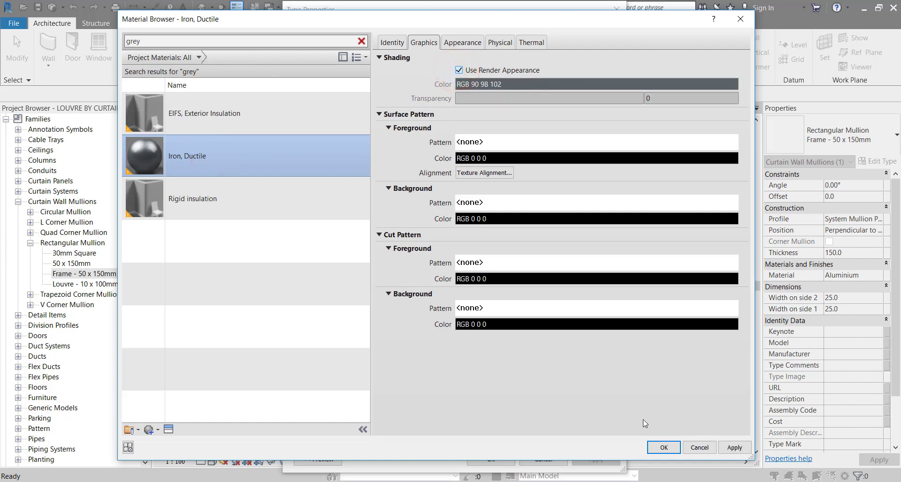
{"action": "left_click", "coordinate": [663, 448]}
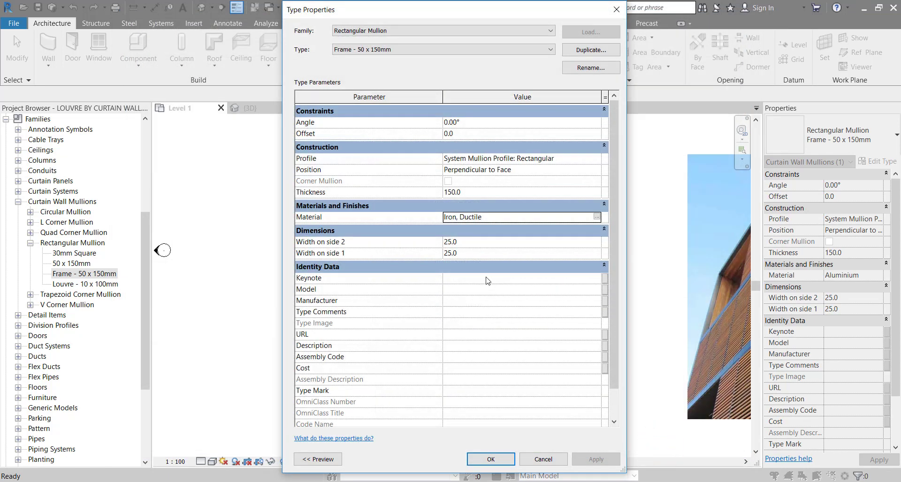
{"action": "left_click", "coordinate": [491, 460]}
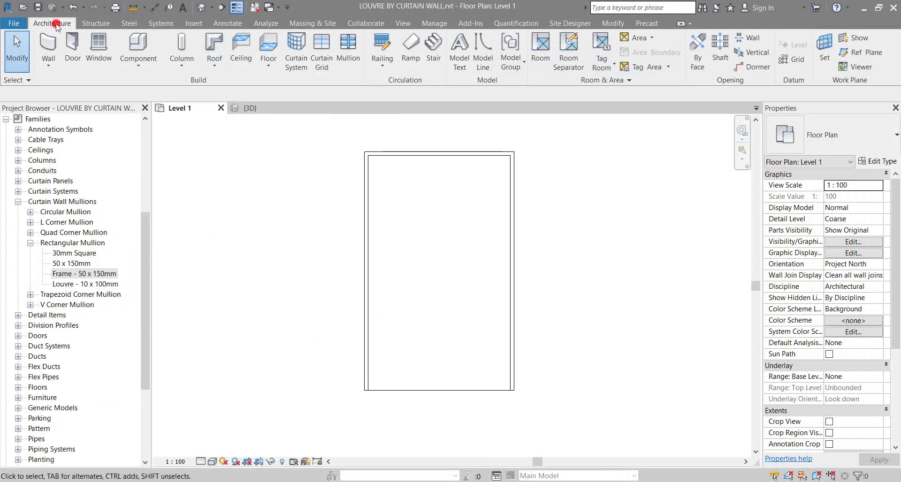
Start the Wall tool with the Curtain Wall type selected and open its Type Properties
{"action": "left_click", "coordinate": [49, 45]}
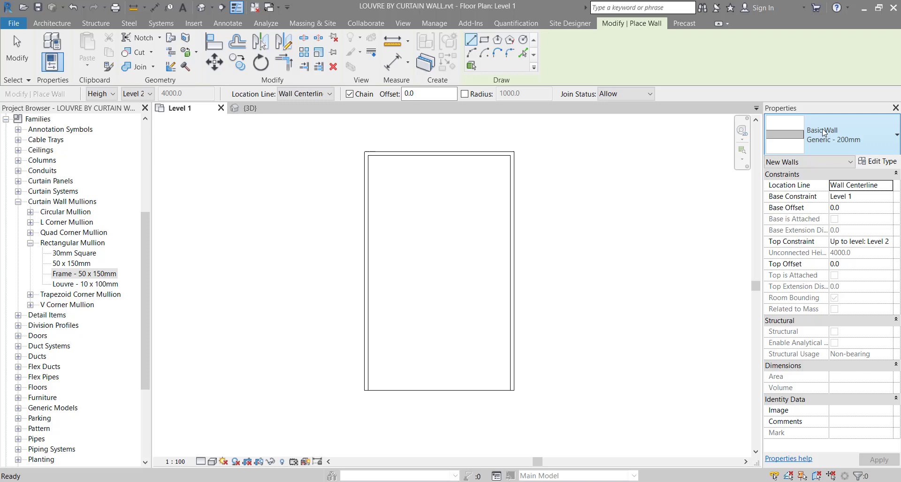
{"action": "left_click", "coordinate": [824, 132]}
{"action": "scroll", "coordinate": [825, 347], "scroll_direction": "down", "scroll_amount": 5}
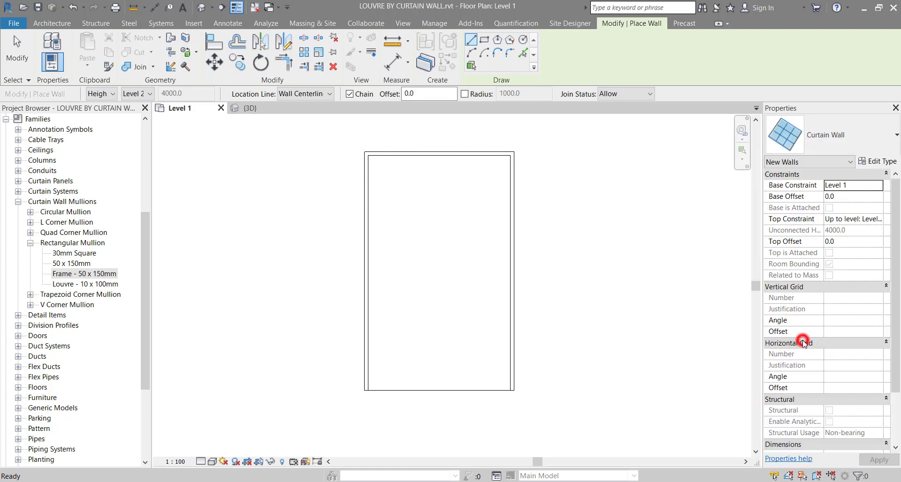
{"action": "left_click", "coordinate": [804, 344]}
{"action": "left_click", "coordinate": [881, 167]}
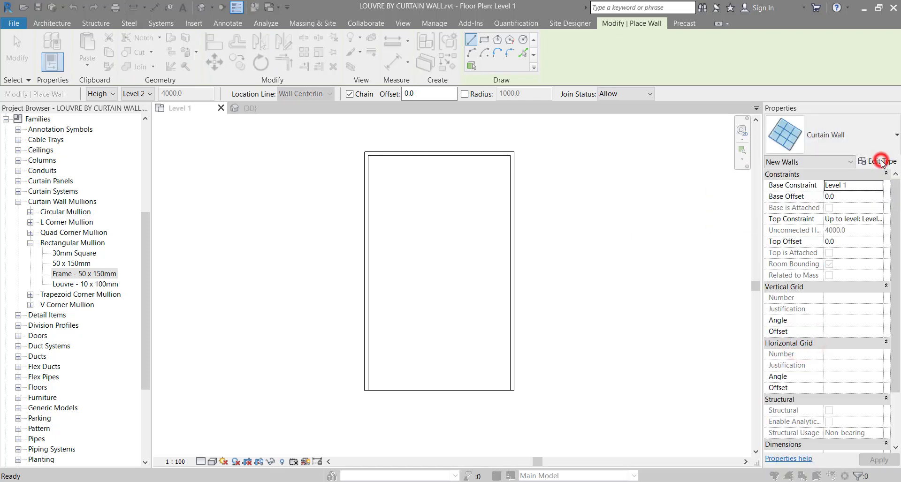
Duplicate the Curtain Wall type under the name 'Horizontal Louvre Infill'
{"action": "left_click", "coordinate": [592, 50]}
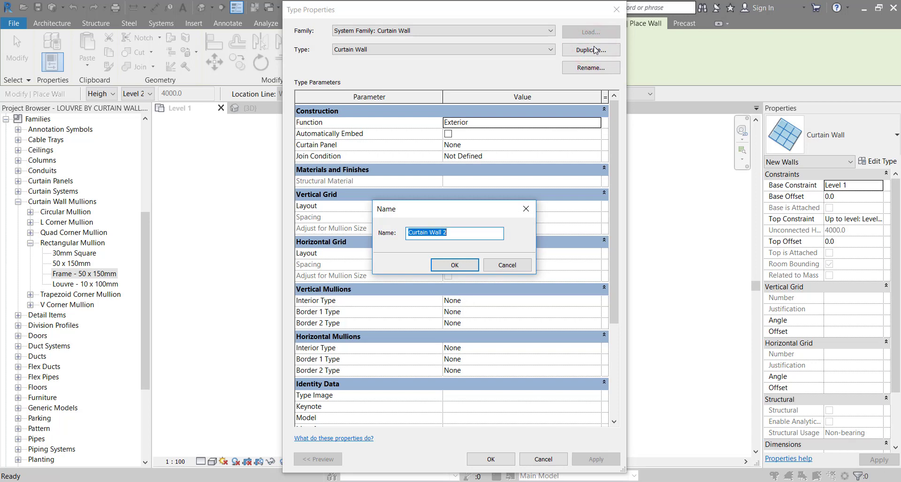
{"action": "type", "text": "Louvre Infill"}
{"action": "key", "text": "Home"}
{"action": "type", "text": "Horizontal"}
{"action": "key", "text": "Return"}
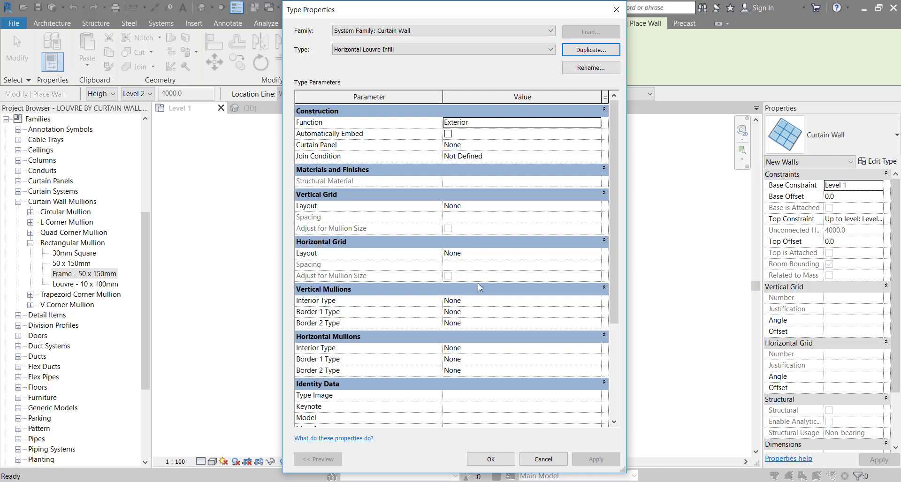
Set the horizontal grid layout to Maximum Spacing with 80 spacing
{"action": "left_click", "coordinate": [457, 253]}
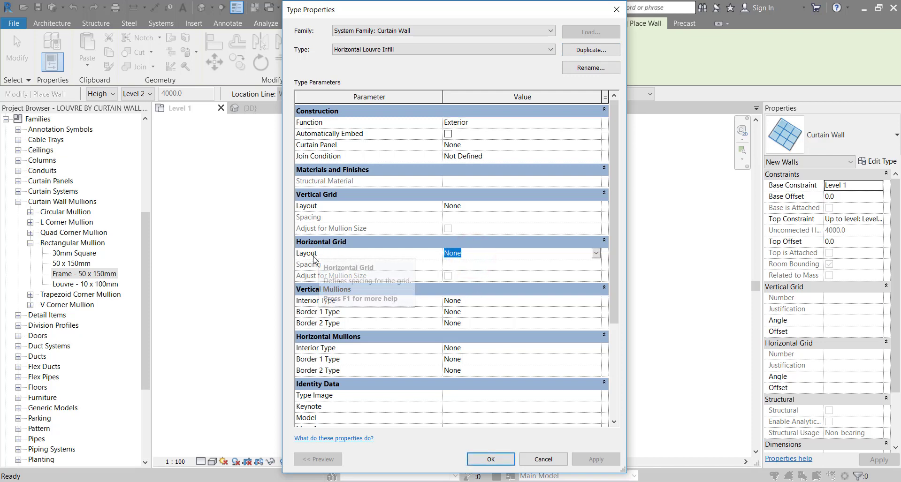
{"action": "left_click", "coordinate": [595, 254]}
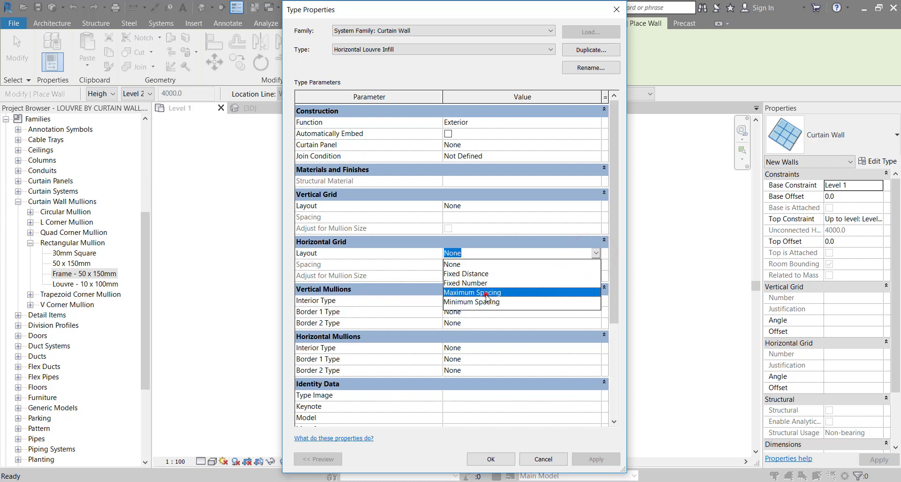
{"action": "left_click", "coordinate": [485, 293]}
{"action": "left_click", "coordinate": [469, 264]}
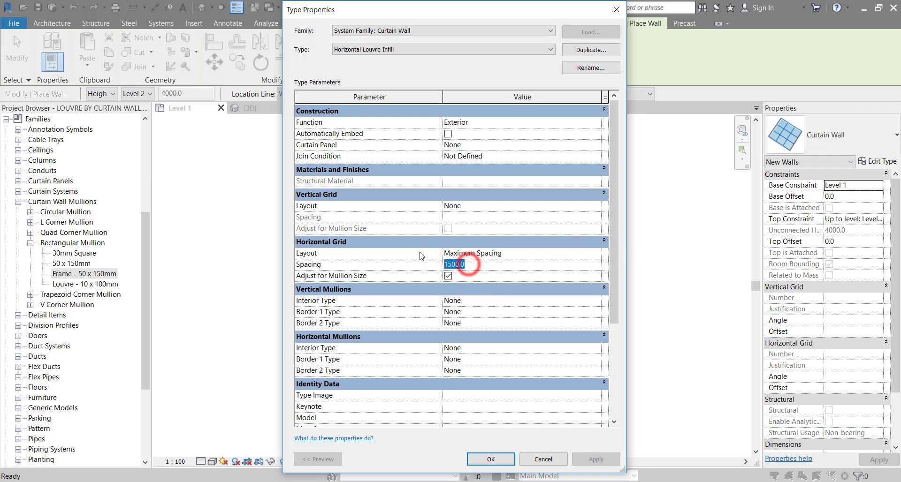
{"action": "type", "text": "80"}
{"action": "key", "text": "Tab"}
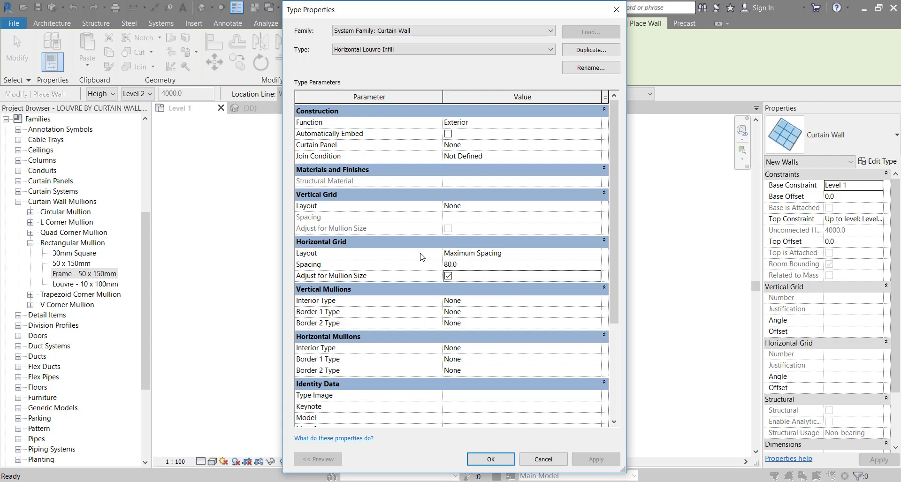
Make the horizontal interior mullions Louvre - 10 x 100mm
{"action": "left_click", "coordinate": [511, 350]}
{"action": "left_click", "coordinate": [594, 348]}
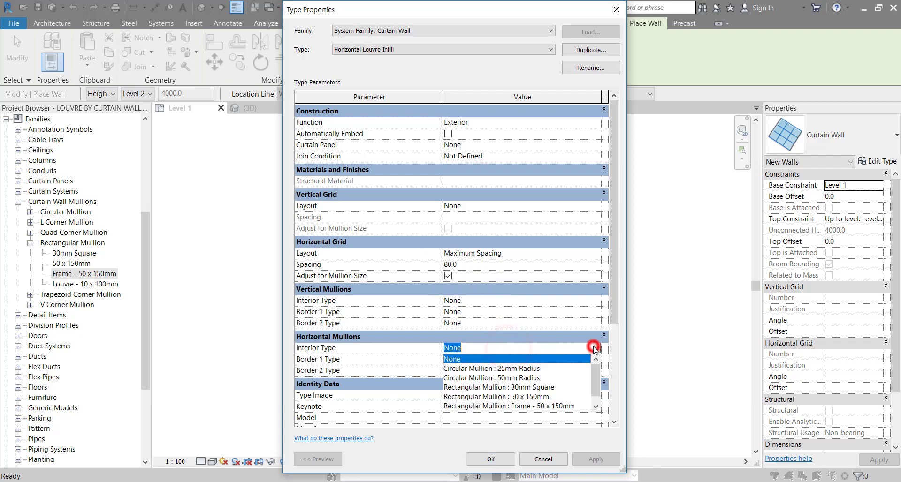
{"action": "scroll", "coordinate": [549, 387], "scroll_direction": "down", "scroll_amount": 1}
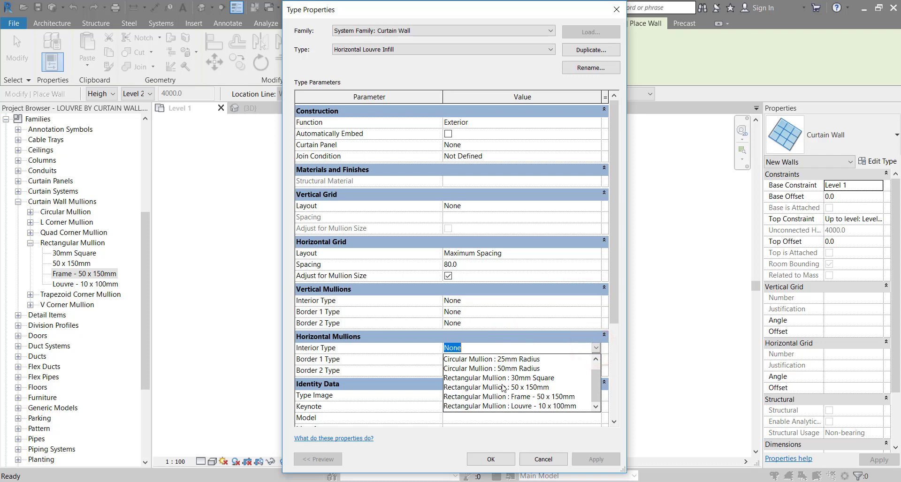
{"action": "left_click", "coordinate": [545, 407]}
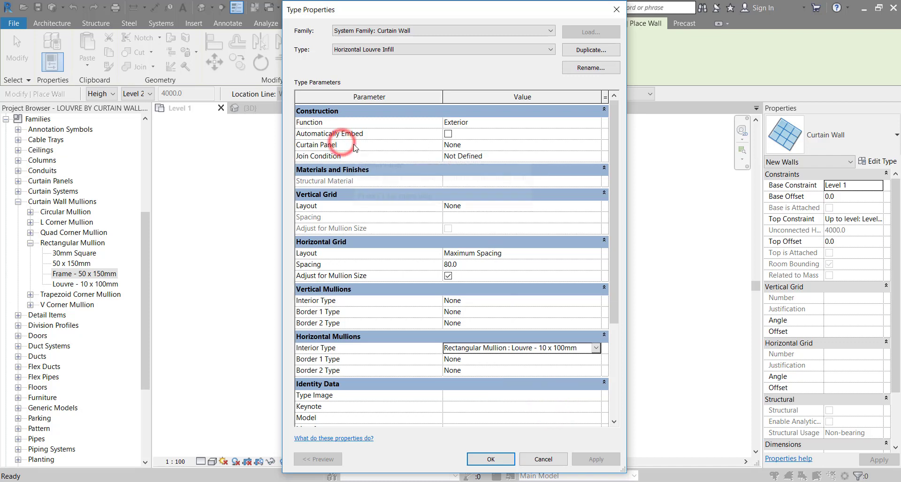
Set the curtain panel to Empty System Panel and confirm the type settings
{"action": "left_click", "coordinate": [596, 144]}
{"action": "scroll", "coordinate": [596, 144], "scroll_direction": "down", "scroll_amount": 5}
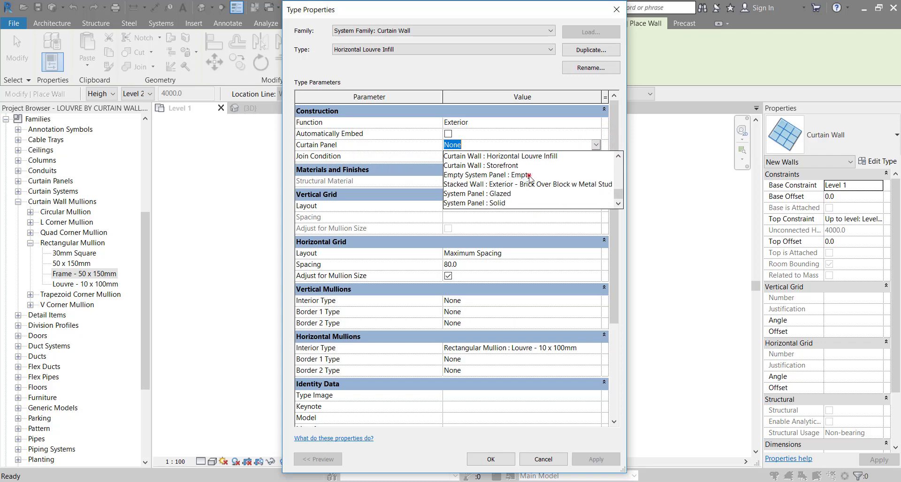
{"action": "left_click", "coordinate": [529, 175]}
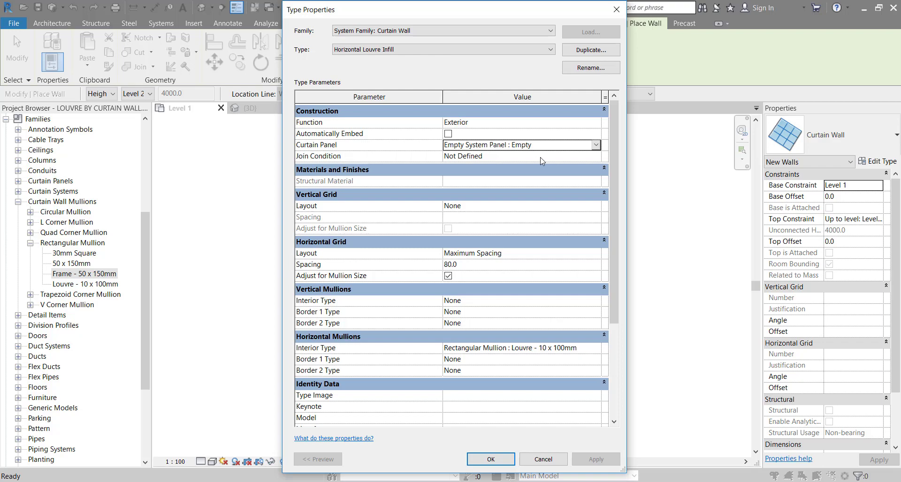
{"action": "left_click", "coordinate": [493, 460]}
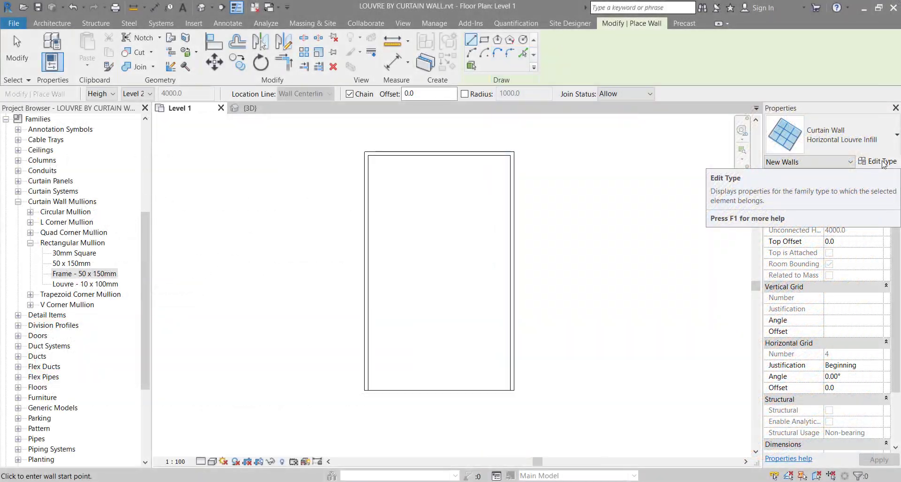
Duplicate the Horizontal Louvre Infill type as a new curtain wall type named 'Frame'
{"action": "left_click", "coordinate": [882, 162]}
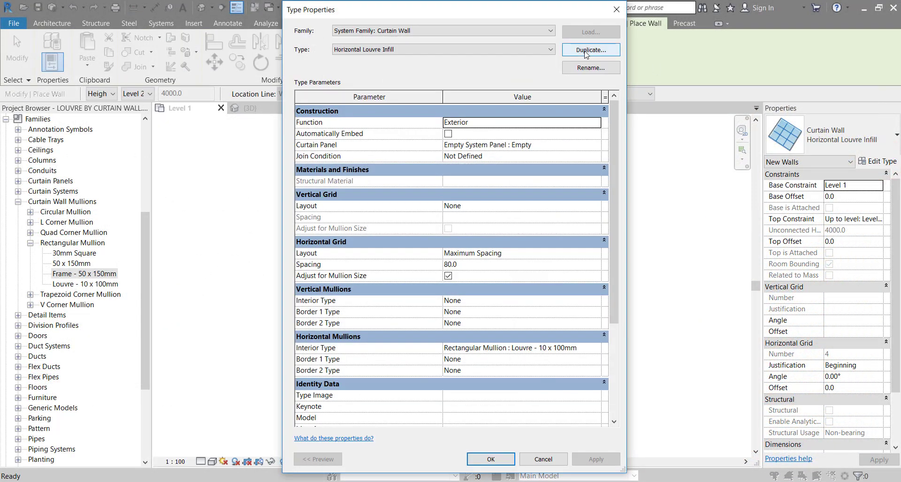
{"action": "left_click", "coordinate": [567, 51]}
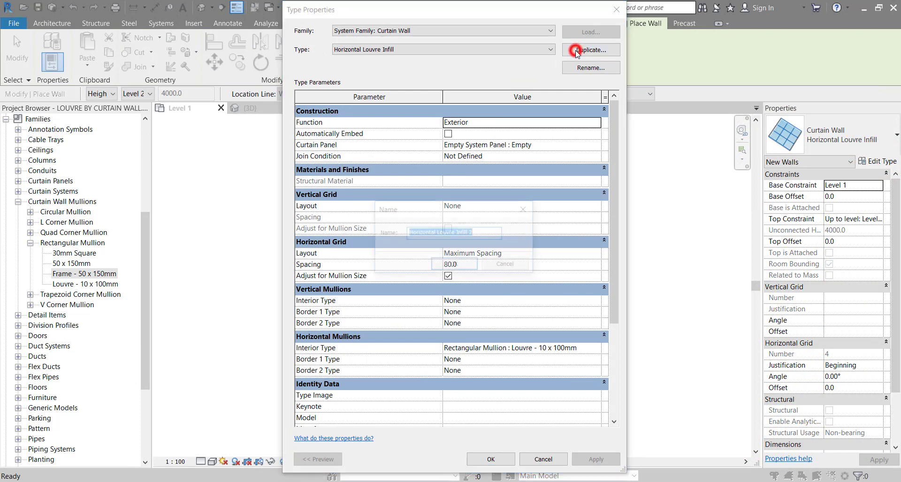
{"action": "left_click", "coordinate": [485, 232]}
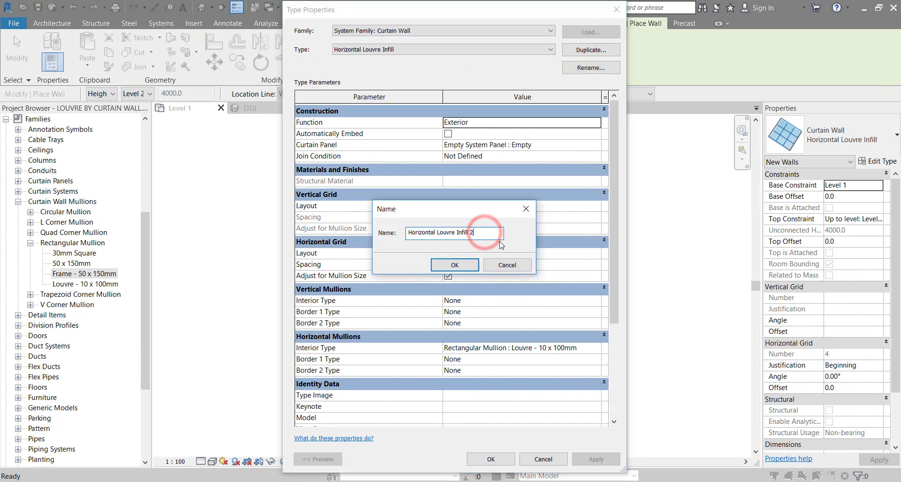
{"action": "key", "text": "ctrl+a"}
{"action": "type", "text": "F"}
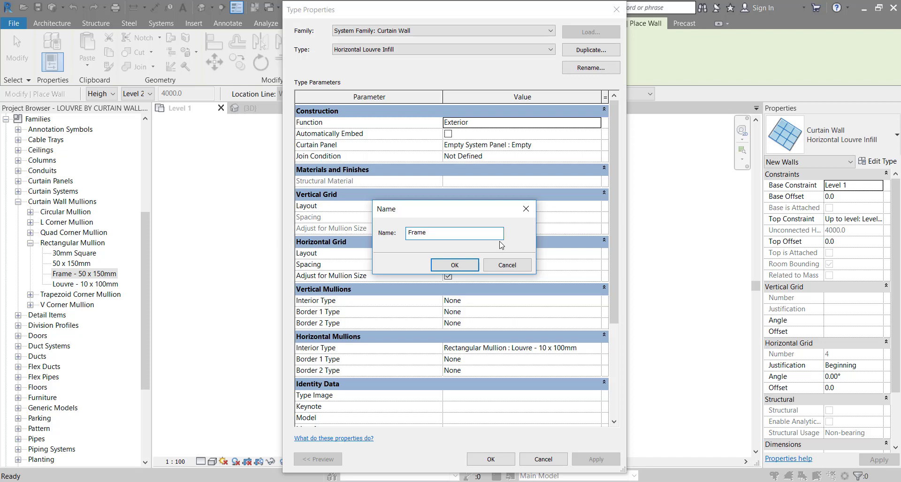
{"action": "key", "text": "Return"}
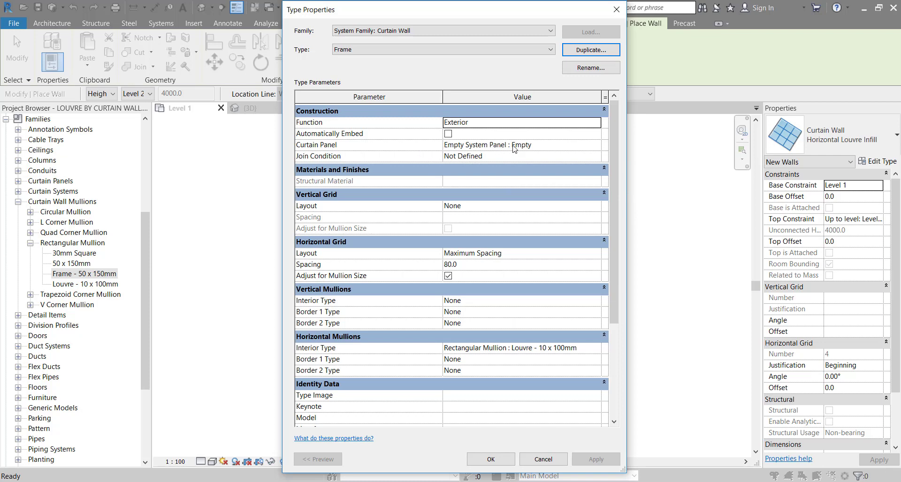
Fill the Frame type's curtain panels with Horizontal Louvre Infill
{"action": "left_click", "coordinate": [599, 146]}
{"action": "left_click", "coordinate": [596, 145]}
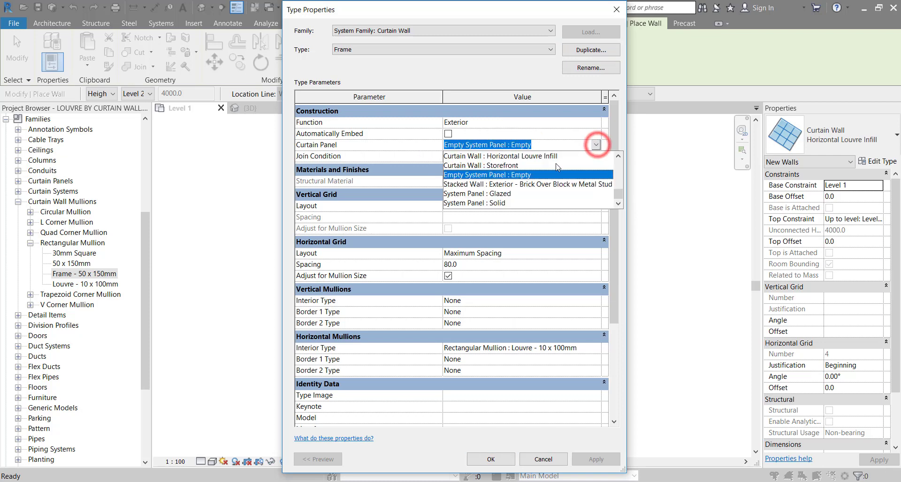
{"action": "left_click", "coordinate": [530, 157]}
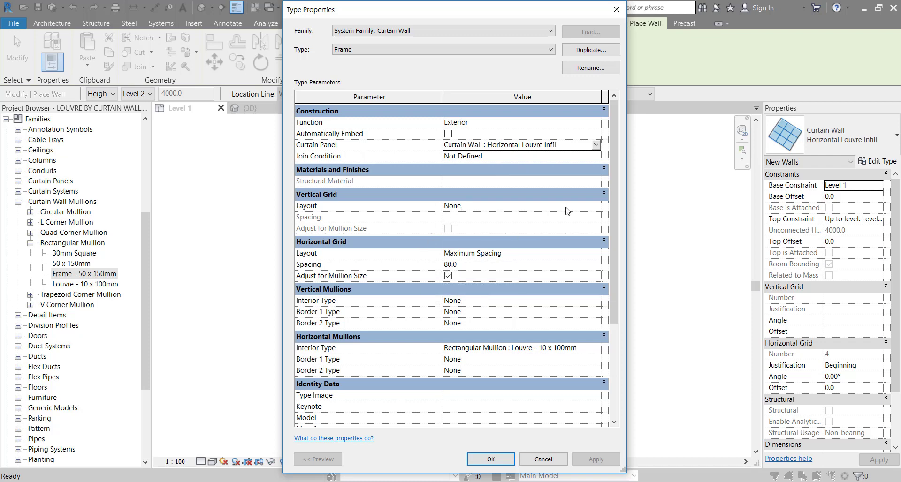
Set vertical grid to Maximum Spacing at 1000 and horizontal grid spacing to 2000
{"action": "left_click", "coordinate": [595, 206]}
{"action": "left_click", "coordinate": [595, 206]}
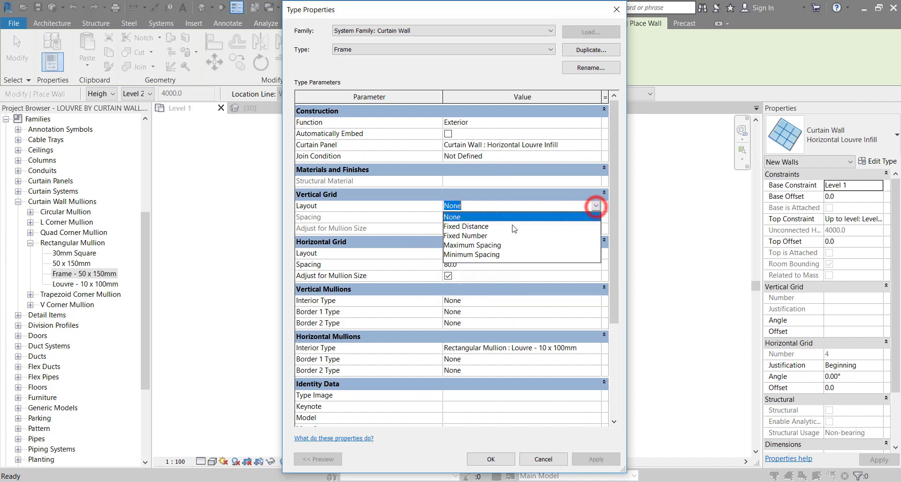
{"action": "left_click", "coordinate": [483, 245]}
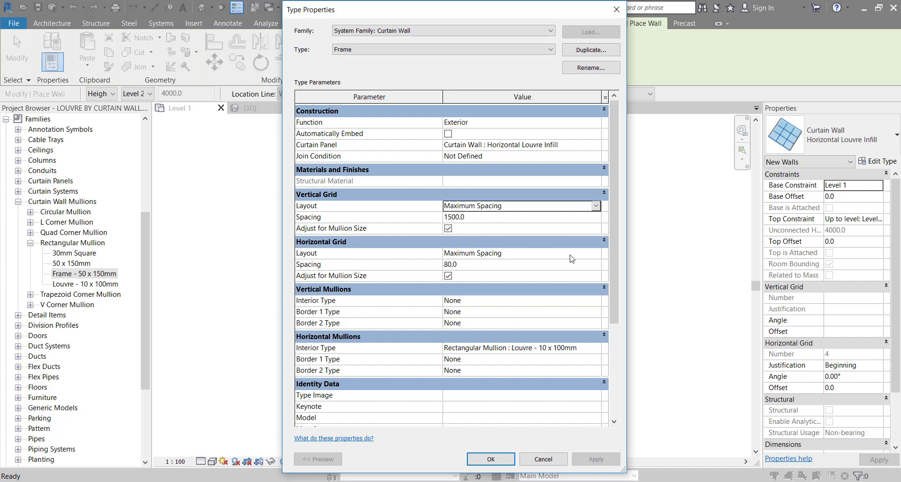
{"action": "left_click", "coordinate": [483, 217]}
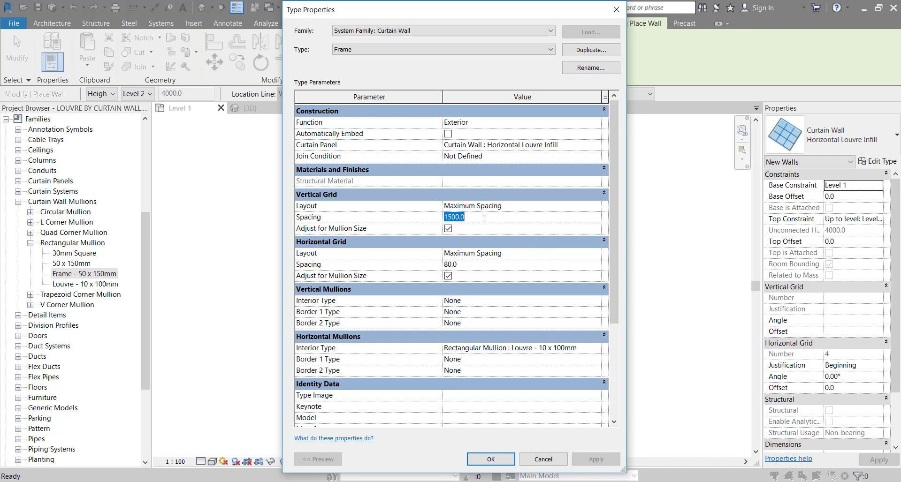
{"action": "type", "text": "1000"}
{"action": "key", "text": "Tab"}
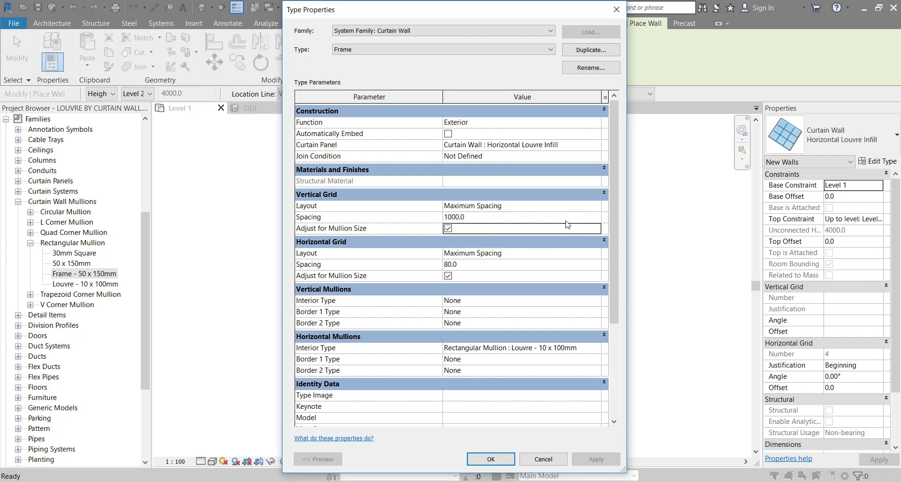
{"action": "left_click", "coordinate": [464, 265]}
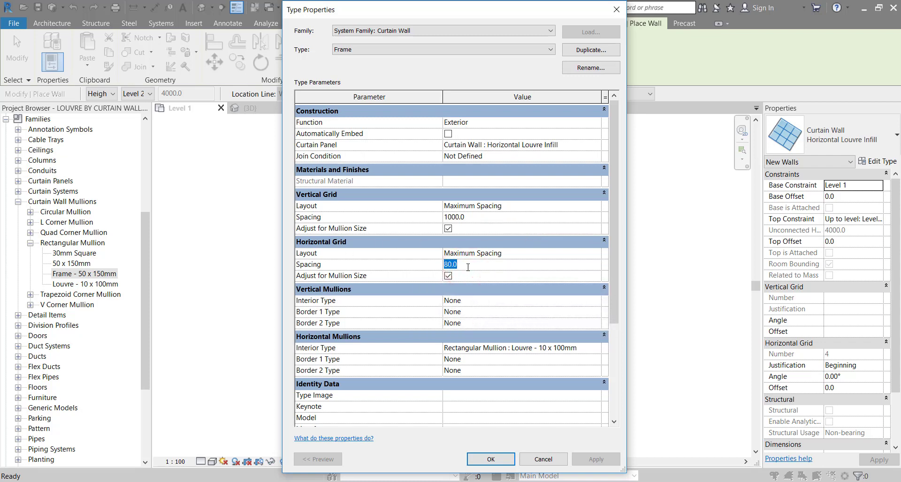
{"action": "type", "text": "2000"}
{"action": "key", "text": "Tab"}
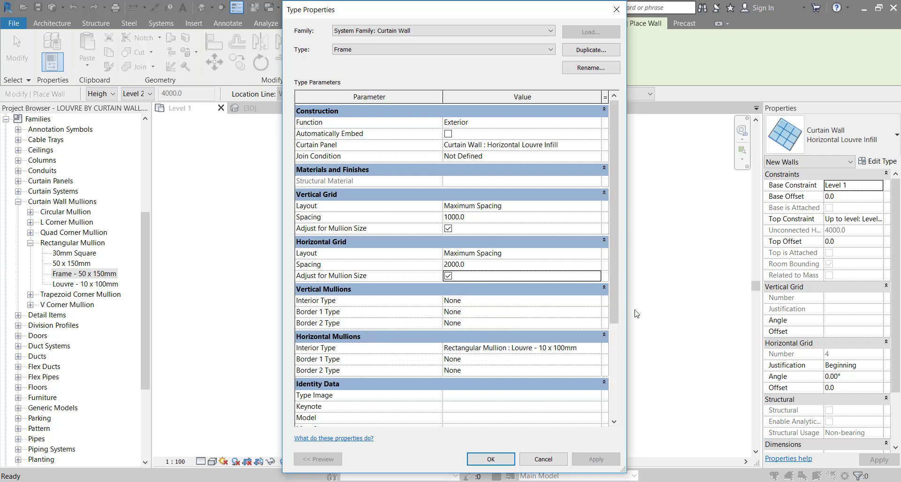
Set vertical interior, Border 1 and Border 2 mullions to Rectangular Mullion : Frame - 50 x 150mm
{"action": "left_click", "coordinate": [596, 301]}
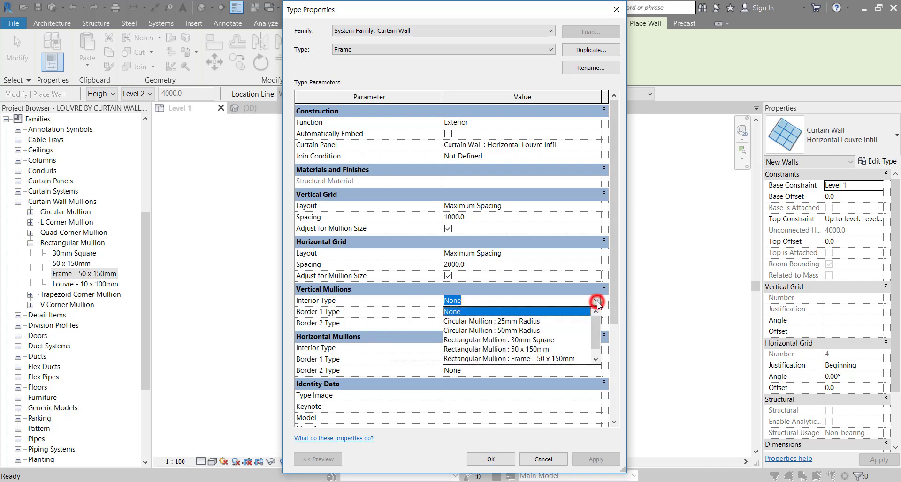
{"action": "scroll", "coordinate": [548, 353], "scroll_direction": "down", "scroll_amount": 1}
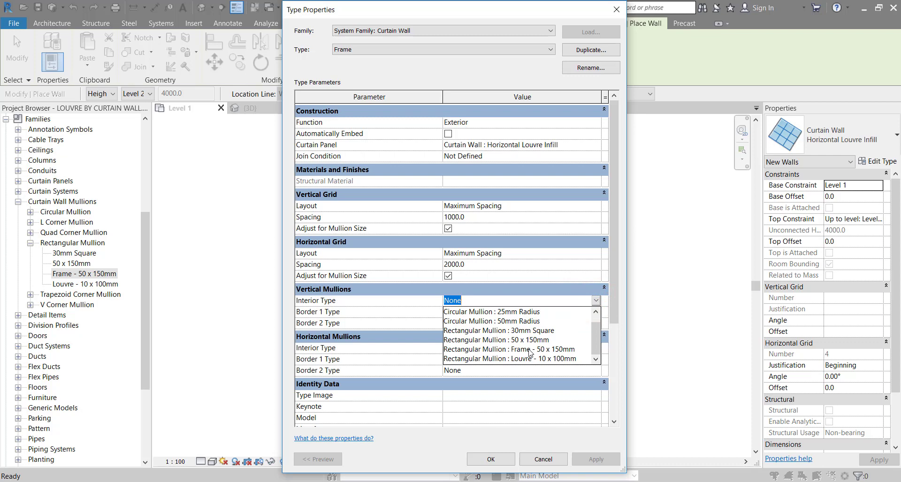
{"action": "left_click", "coordinate": [530, 353]}
{"action": "left_click", "coordinate": [576, 300]}
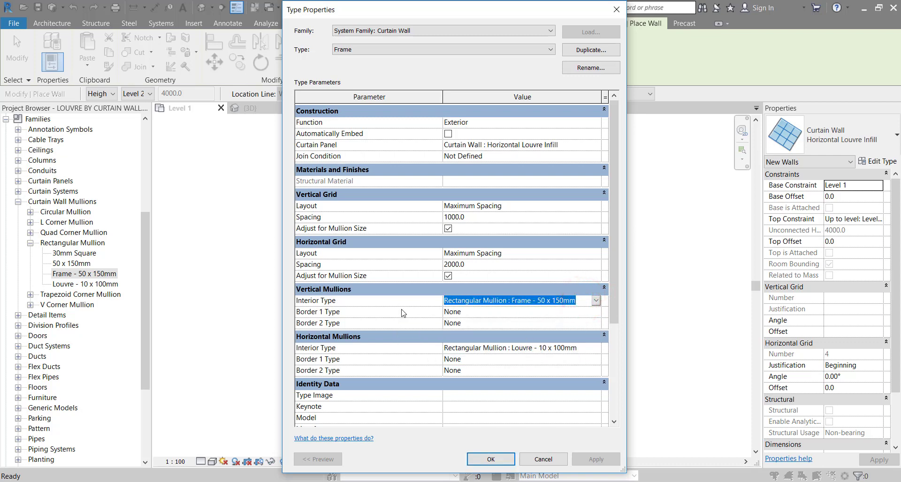
{"action": "left_click", "coordinate": [479, 312]}
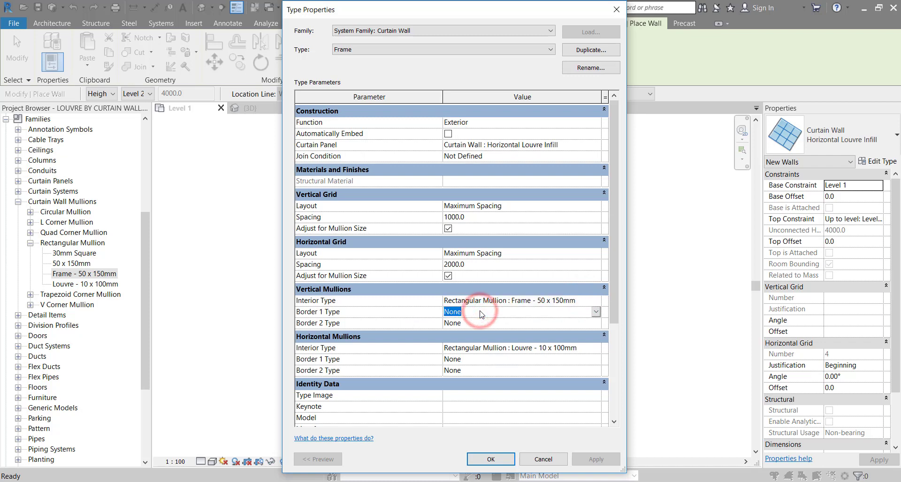
{"action": "type", "text": "Rectangular Mullion : Frame - 50 x 150mm"}
{"action": "left_click", "coordinate": [481, 312]}
{"action": "left_click", "coordinate": [480, 323]}
{"action": "type", "text": "Rectangular Mullion : Frame - 50 x 150mm"}
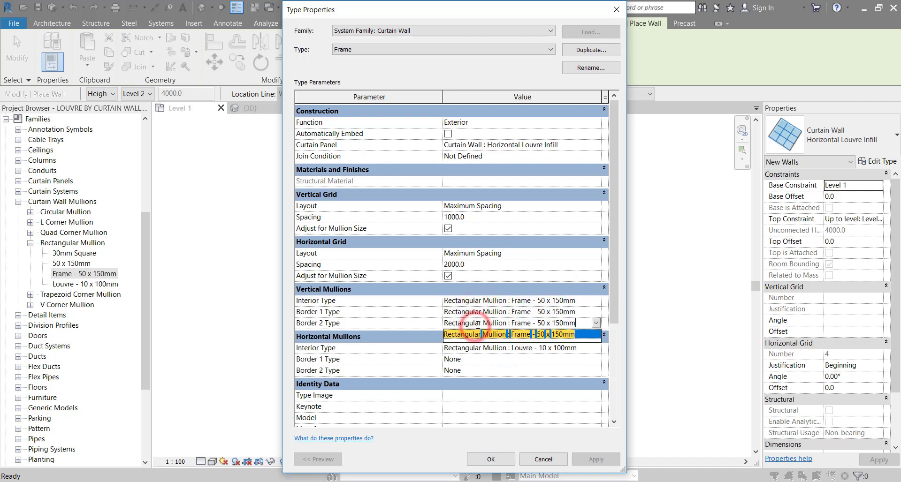
{"action": "left_click", "coordinate": [479, 323]}
Replace horizontal interior and border mullions with Frame - 50 x 150mm and apply the changes
{"action": "left_click", "coordinate": [483, 349]}
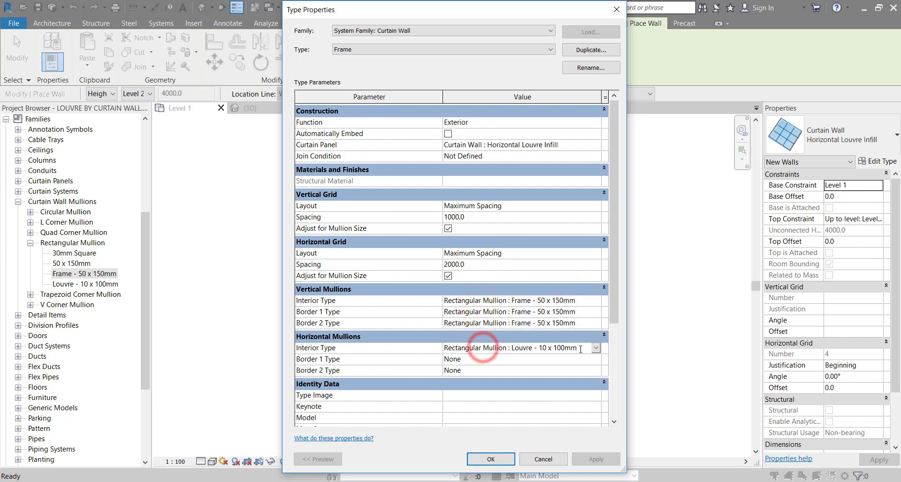
{"action": "left_click_drag", "start_coordinate": [580, 348], "coordinate": [411, 352]}
{"action": "type", "text": "Rectangular Mullion : Frame - 50 x 150mm"}
{"action": "left_click", "coordinate": [490, 351]}
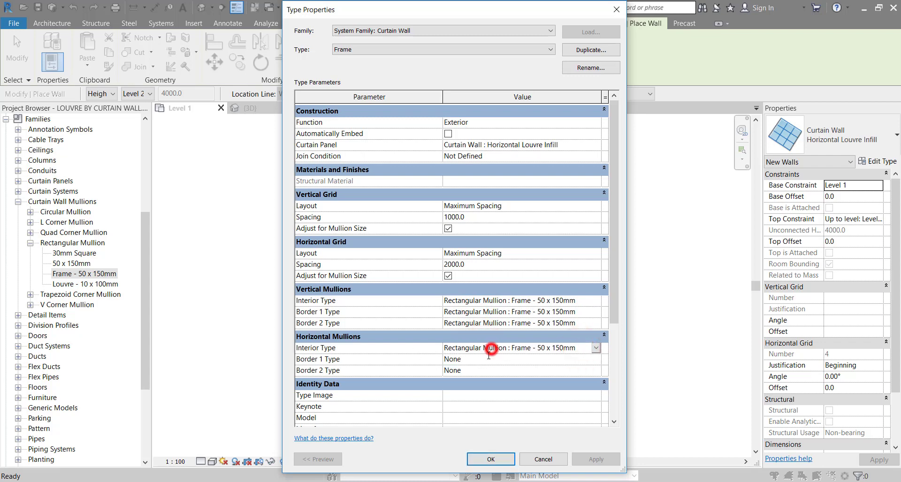
{"action": "left_click", "coordinate": [483, 360]}
{"action": "type", "text": "Rectangular Mullion : Frame - 50 x 150mm"}
{"action": "left_click", "coordinate": [482, 360]}
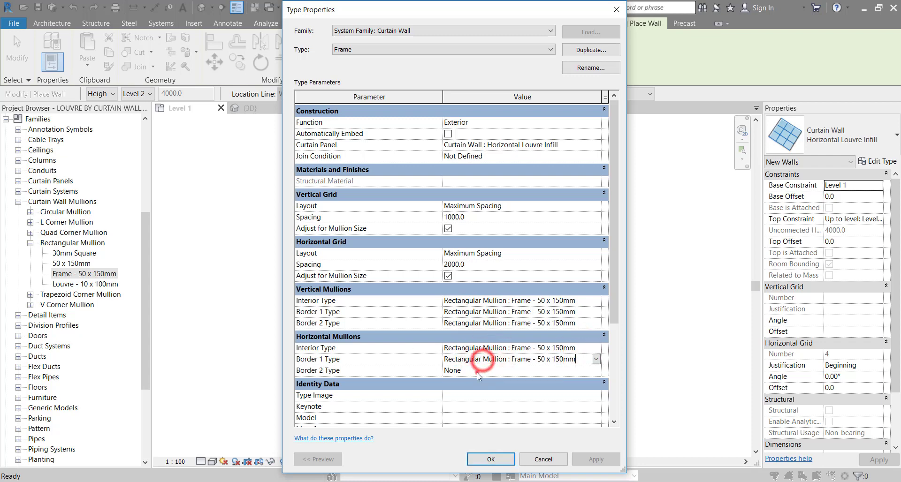
{"action": "left_click", "coordinate": [476, 372]}
{"action": "type", "text": "Rectangular Mullion : Frame - 50 x 150mm"}
{"action": "left_click", "coordinate": [477, 373]}
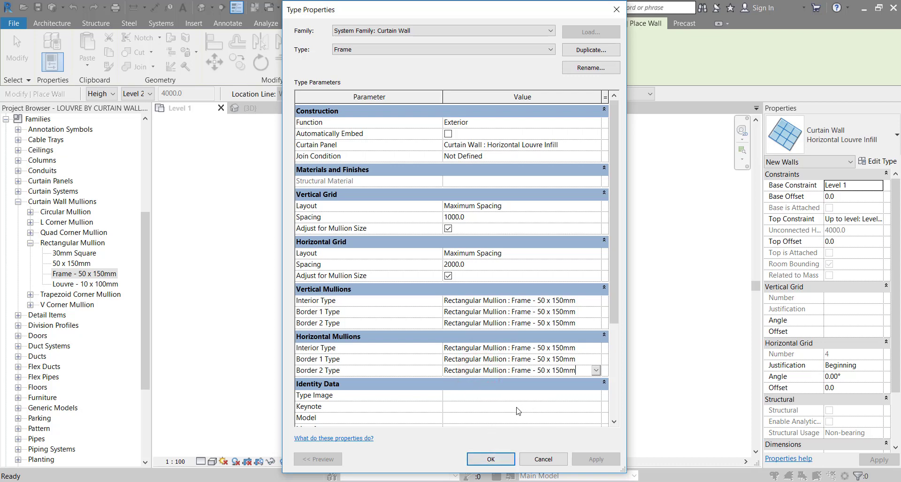
{"action": "left_click", "coordinate": [491, 460]}
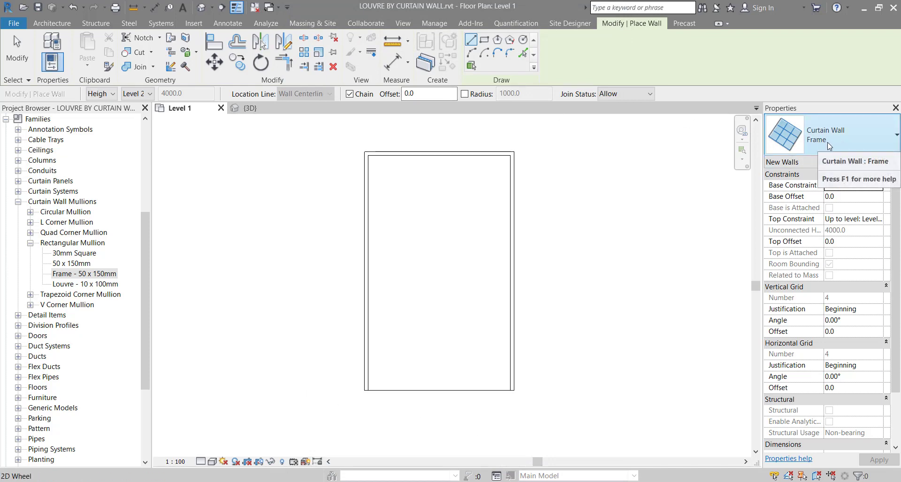
Set Top Constraint to Up to level and start the Frame curtain wall at the left wall
{"action": "scroll", "coordinate": [381, 383], "scroll_direction": "up", "scroll_amount": 3}
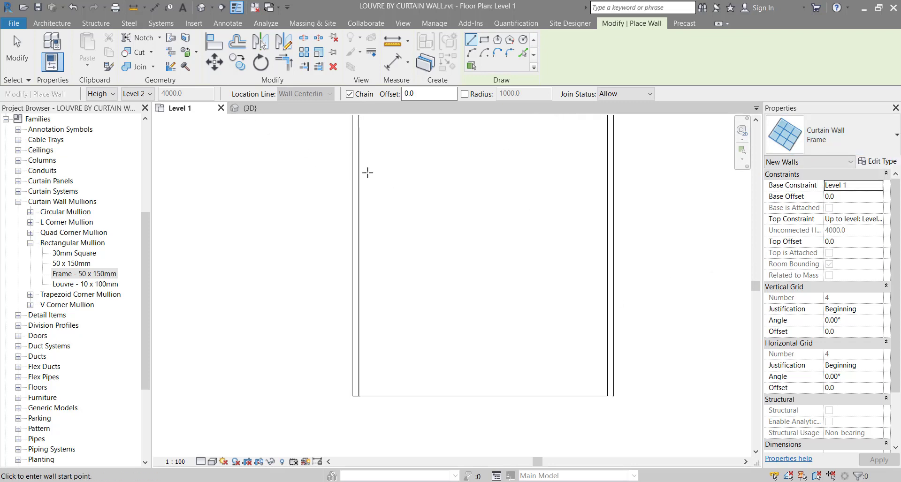
{"action": "left_click", "coordinate": [877, 219]}
{"action": "left_click", "coordinate": [879, 219]}
{"action": "left_click", "coordinate": [869, 251]}
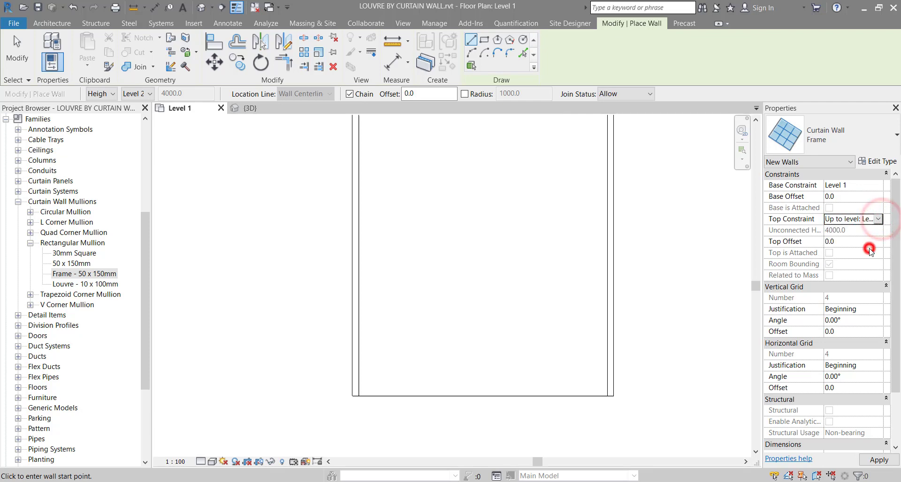
{"action": "left_click", "coordinate": [359, 376]}
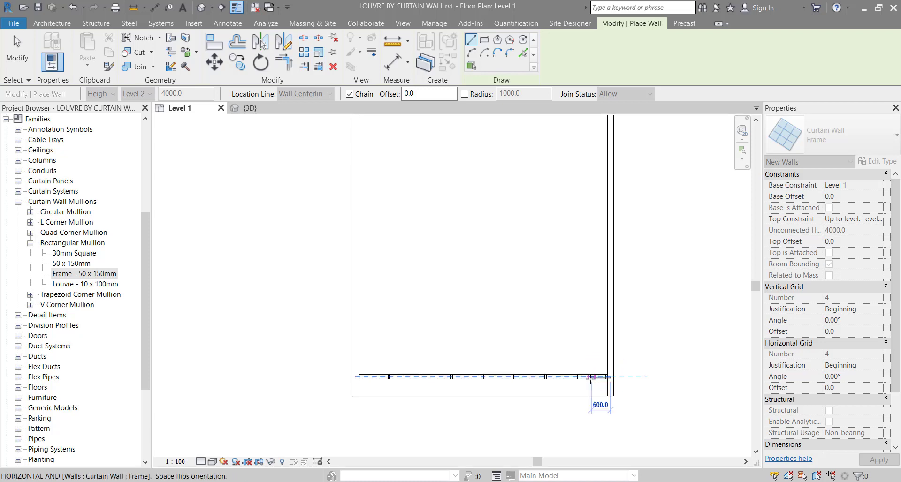
Finish placing the curtain wall, flip its facing direction, then deselect it
{"action": "key", "text": "Escape"}
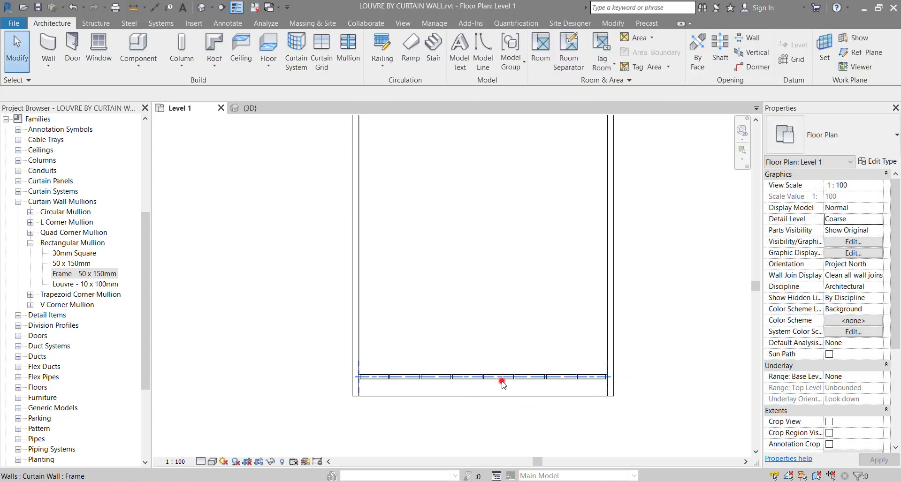
{"action": "left_click", "coordinate": [501, 379]}
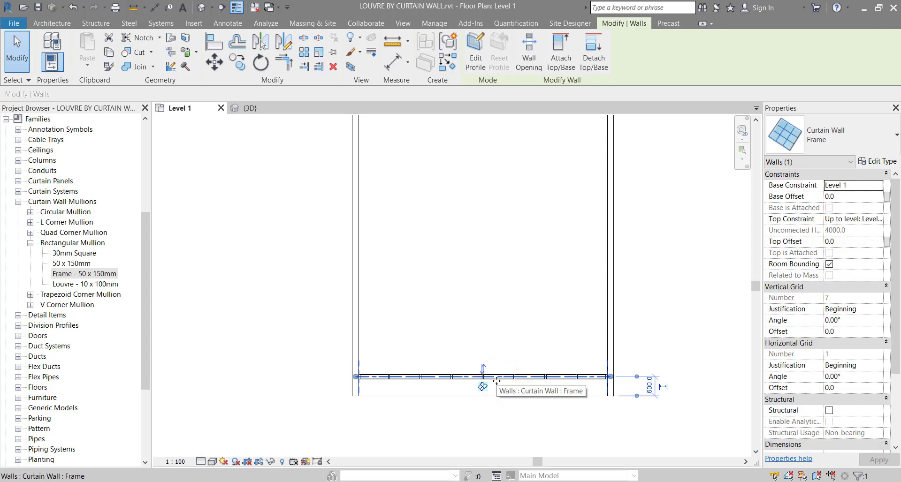
{"action": "scroll", "coordinate": [497, 381], "scroll_direction": "up", "scroll_amount": 3}
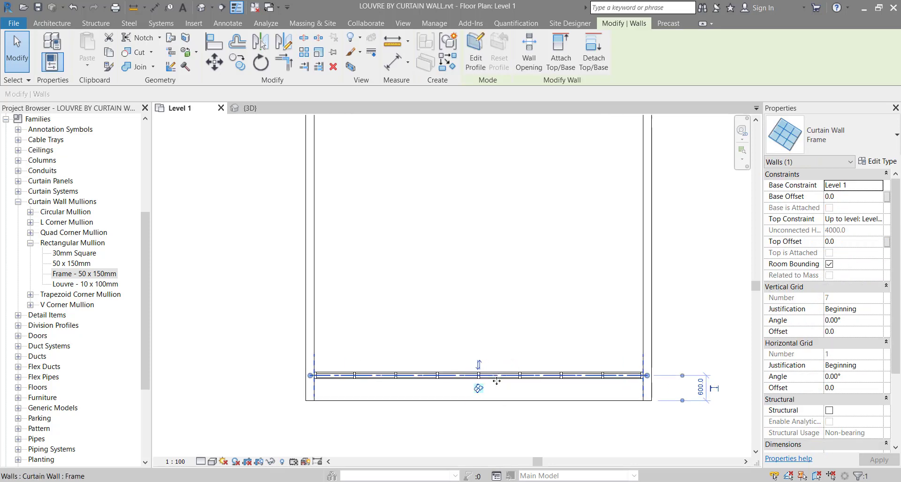
{"action": "left_click", "coordinate": [470, 357]}
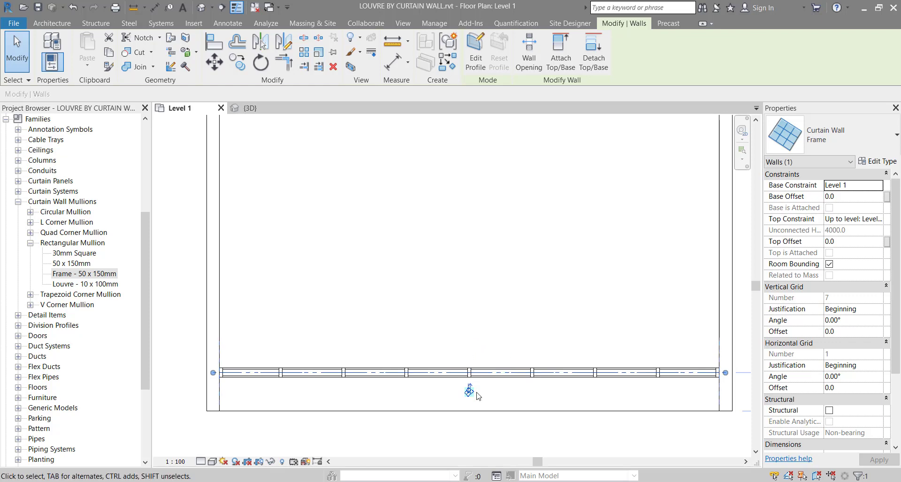
{"action": "left_click", "coordinate": [453, 321]}
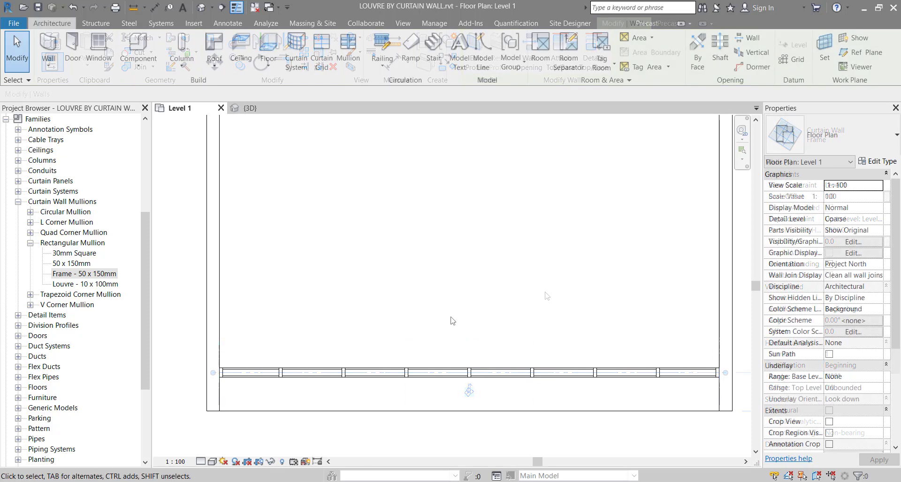
In the {3D} view, hide both level planes with Hide in View > Elements
{"action": "left_click", "coordinate": [254, 108]}
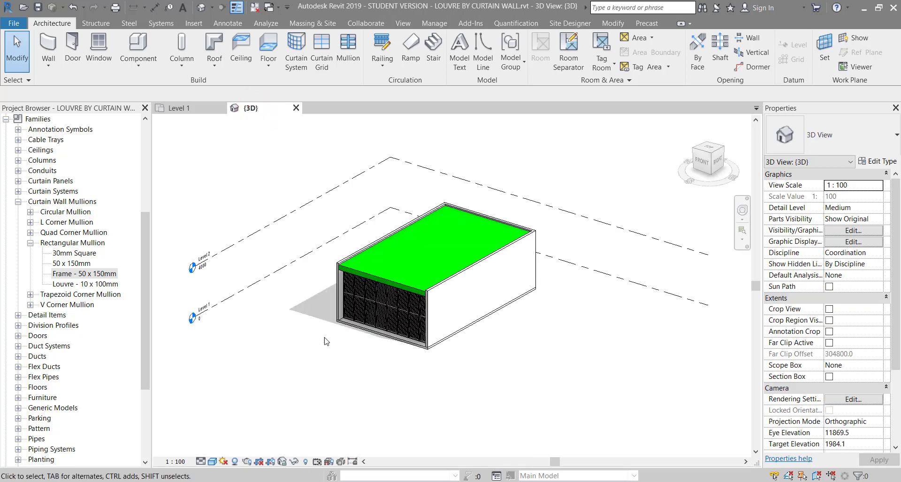
{"action": "left_click", "coordinate": [293, 327]}
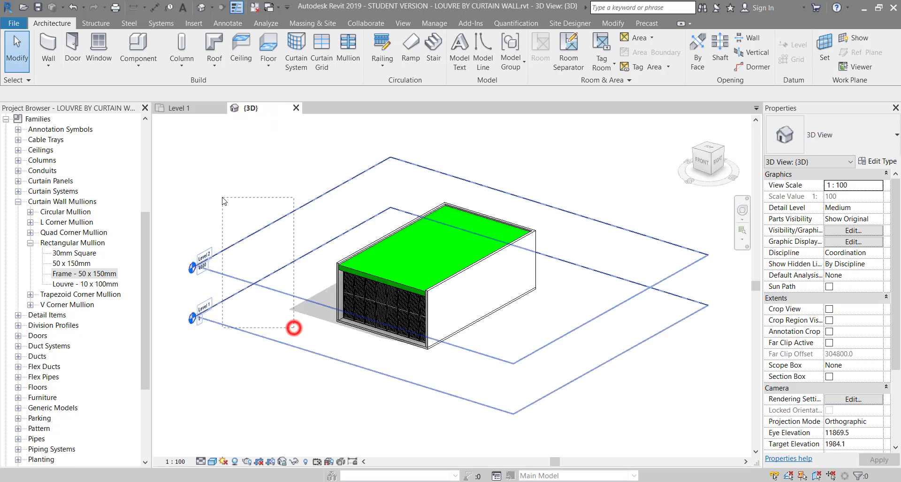
{"action": "right_click", "coordinate": [248, 243]}
{"action": "left_click", "coordinate": [317, 276]}
{"action": "left_click", "coordinate": [402, 282]}
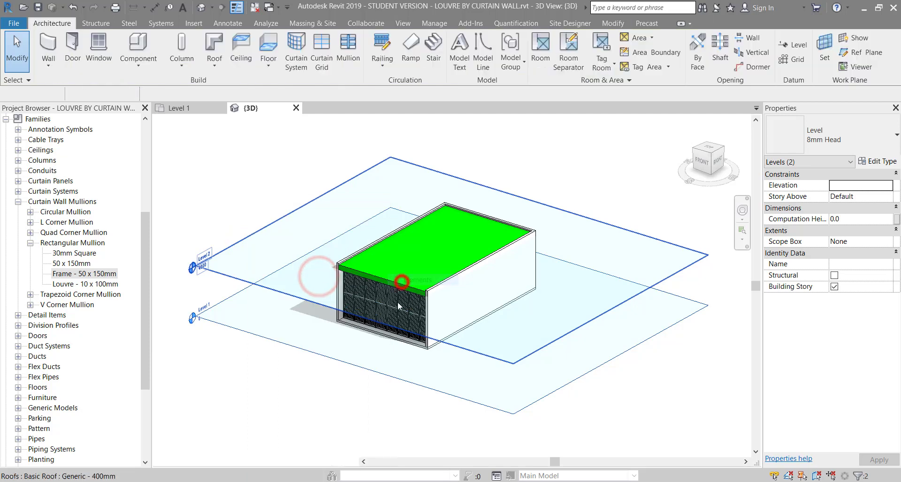
Zoom to fit the building, then zoom in on the louvred Frame facade
{"action": "key", "text": "z"}
{"action": "key", "text": "f"}
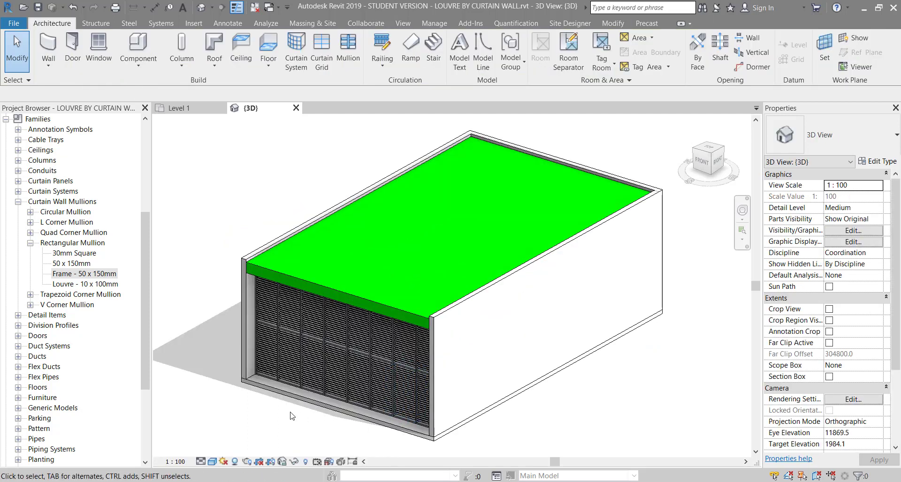
{"action": "scroll", "coordinate": [293, 416], "scroll_direction": "up", "scroll_amount": 2}
{"action": "scroll", "coordinate": [267, 419], "scroll_direction": "up", "scroll_amount": 1}
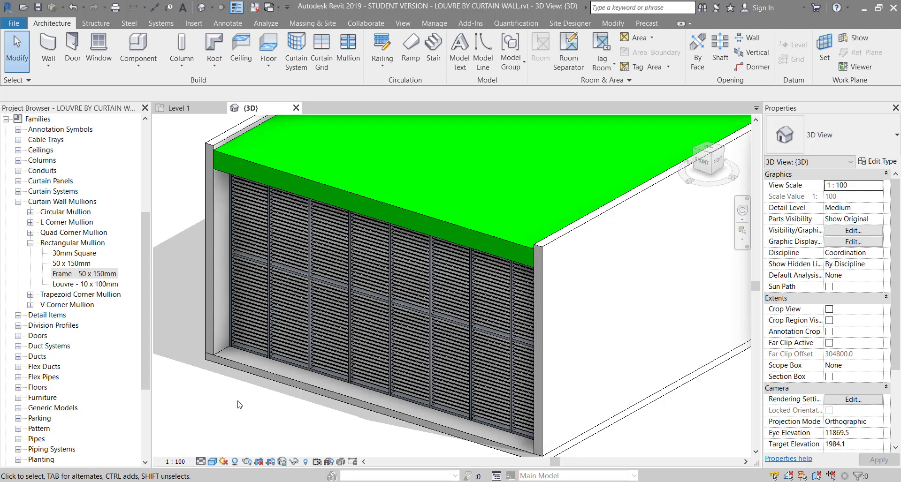
{"action": "scroll", "coordinate": [269, 314], "scroll_direction": "up", "scroll_amount": 2}
{"action": "scroll", "coordinate": [268, 258], "scroll_direction": "up", "scroll_amount": 2}
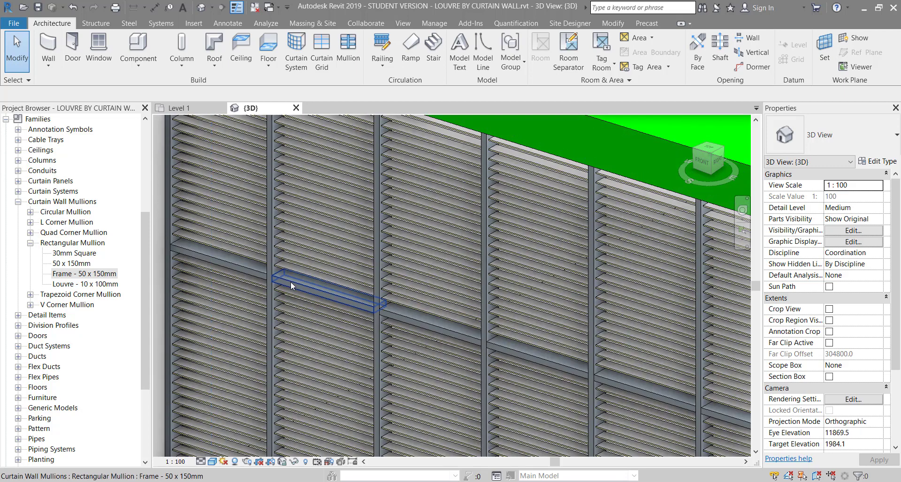